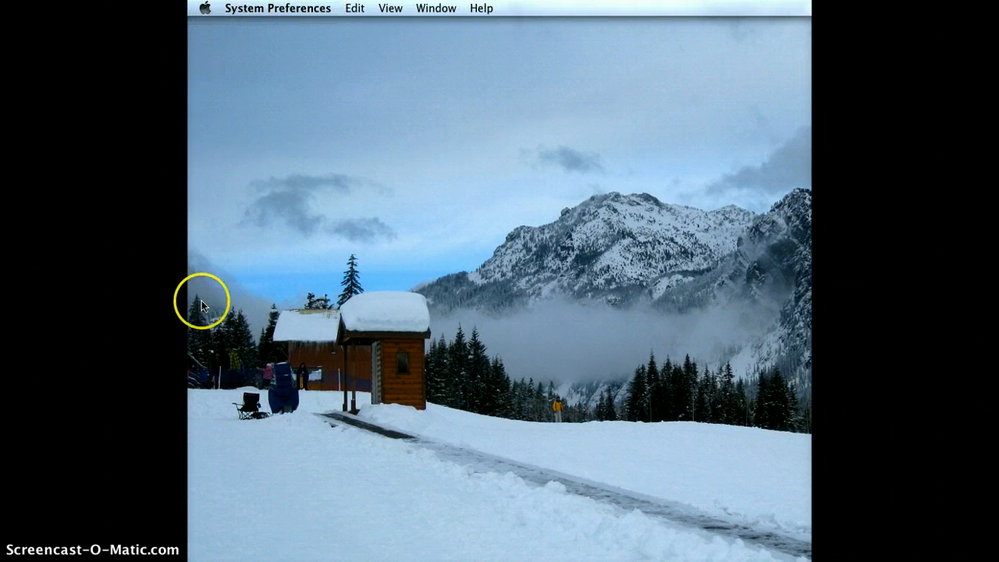
Bring up System Preferences showing all panes, glancing at the Apple menu without choosing anything
click(194, 406)
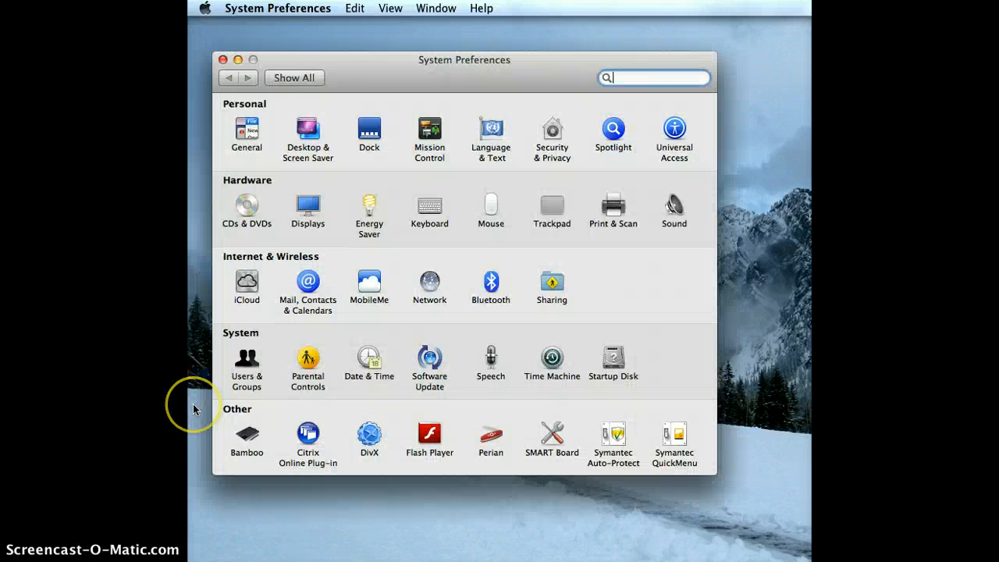
click(205, 8)
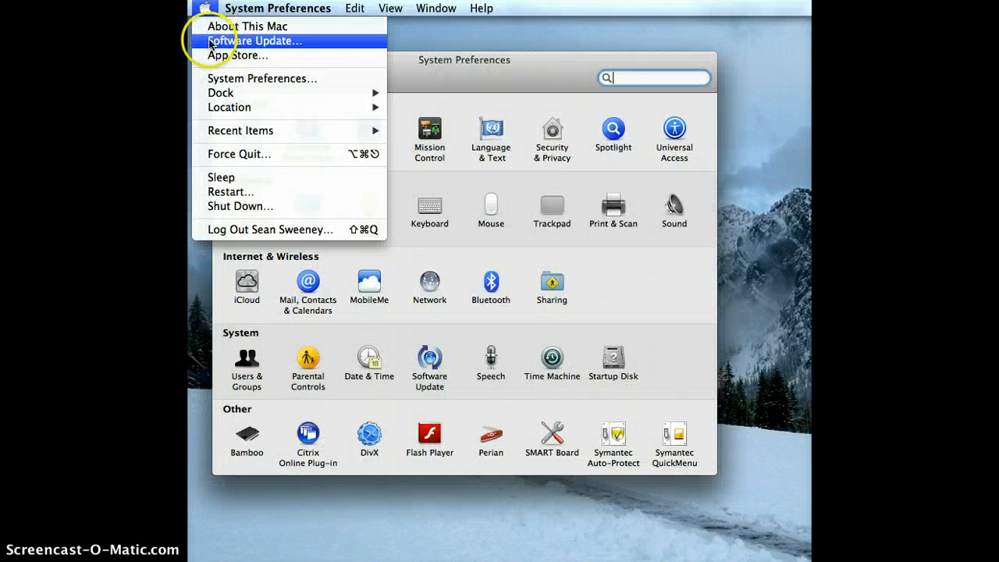
click(425, 66)
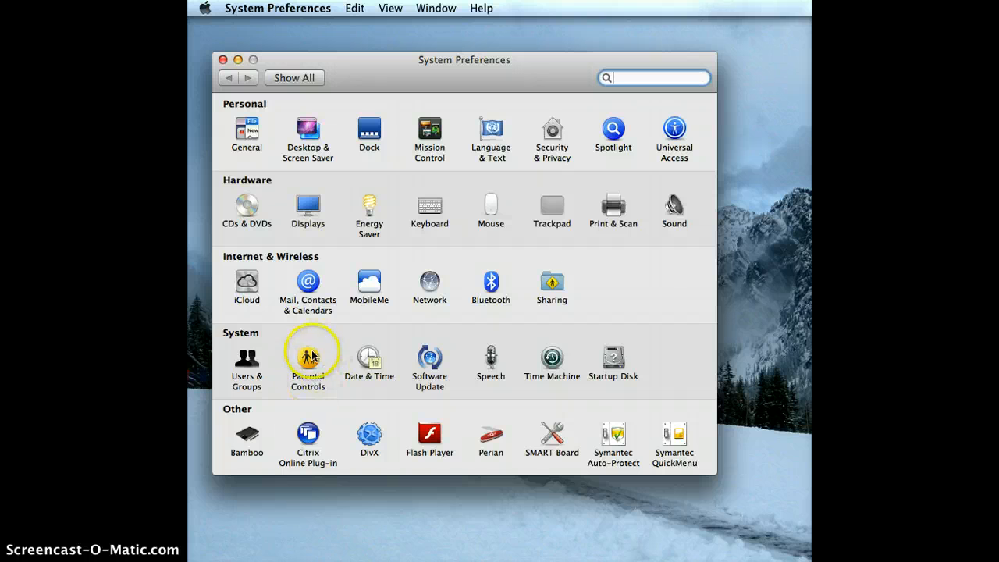
Open the Users & Groups pane from the System section
click(252, 366)
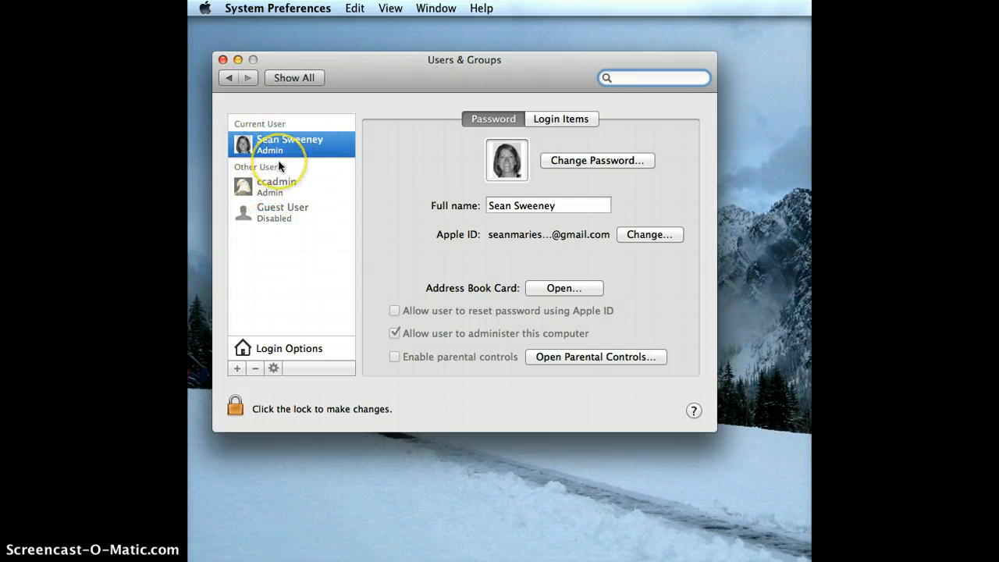
Unlock the Users & Groups settings by entering the admin password
click(241, 408)
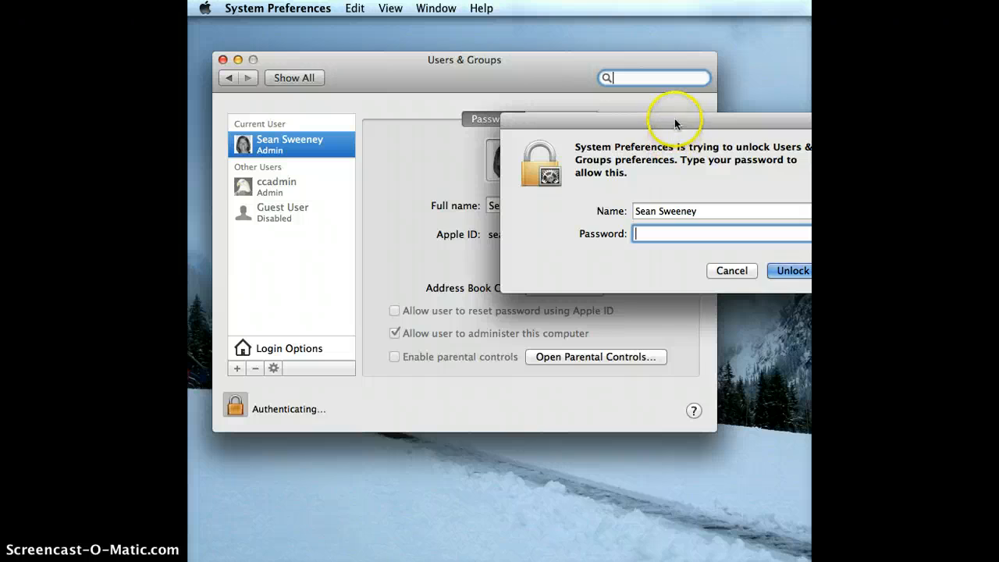
drag(676, 123, 507, 101)
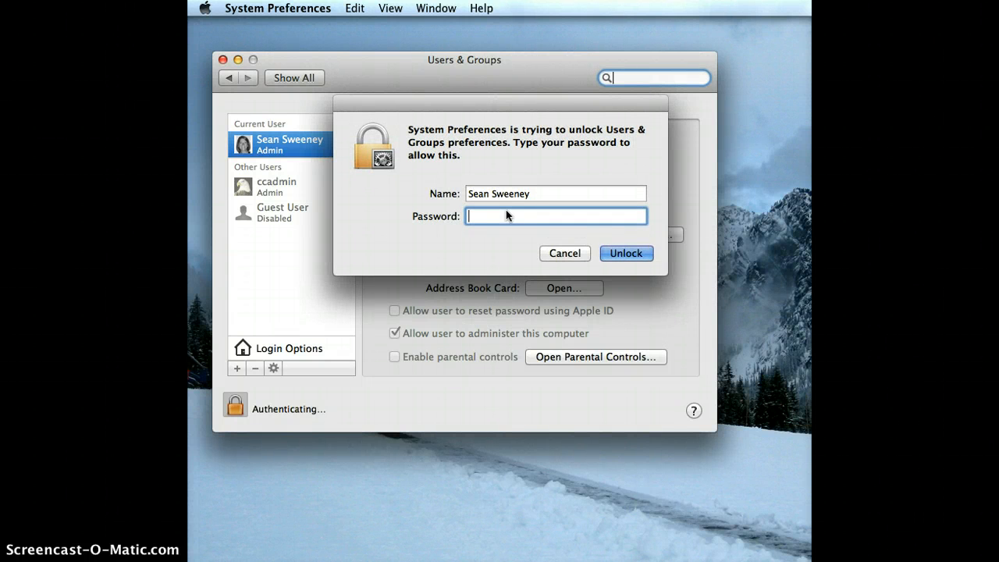
text(••••••••)
key(Return)
click(364, 133)
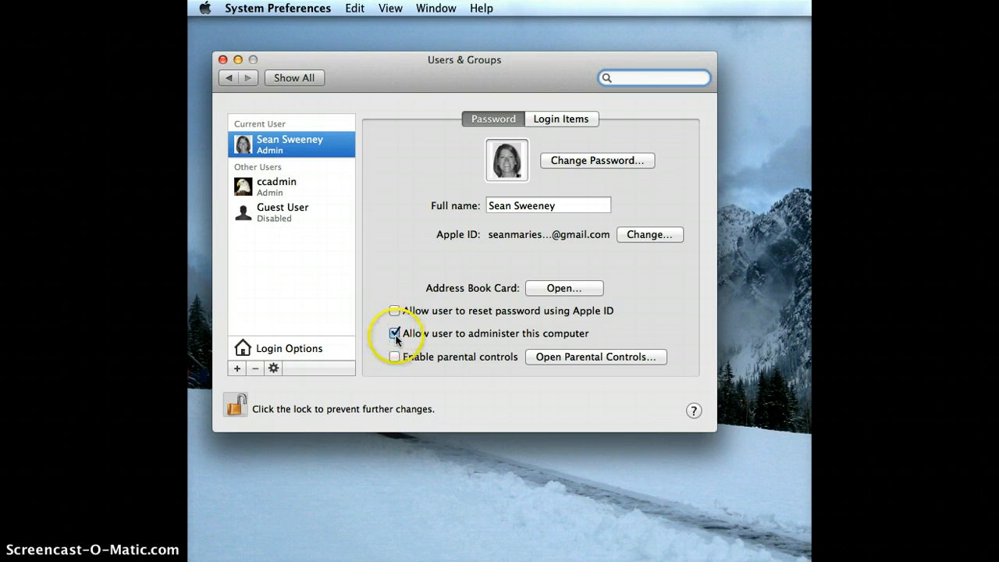
Create a Standard account with full name 'The Parent' and a verified password
click(236, 367)
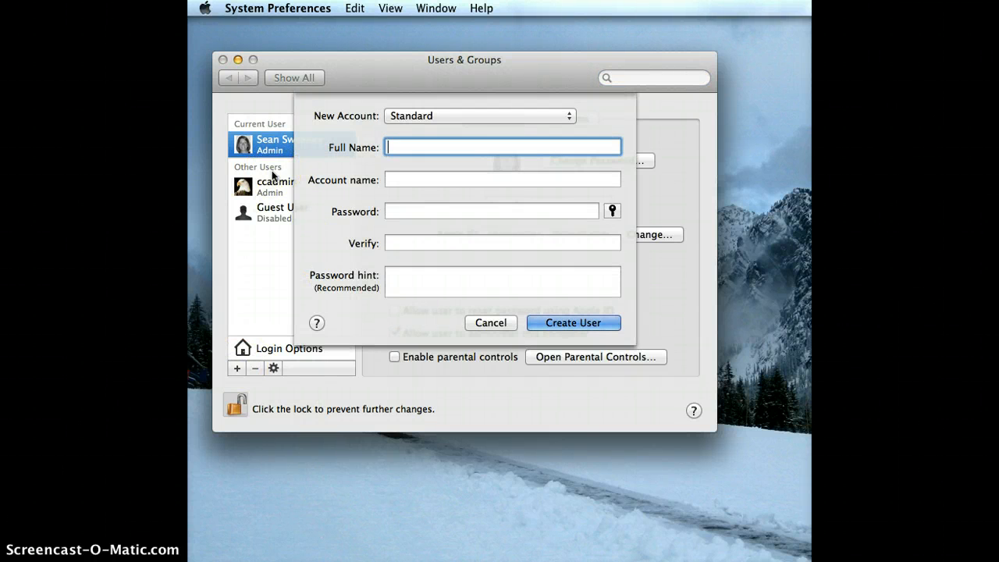
text(The Parent)
click(412, 178)
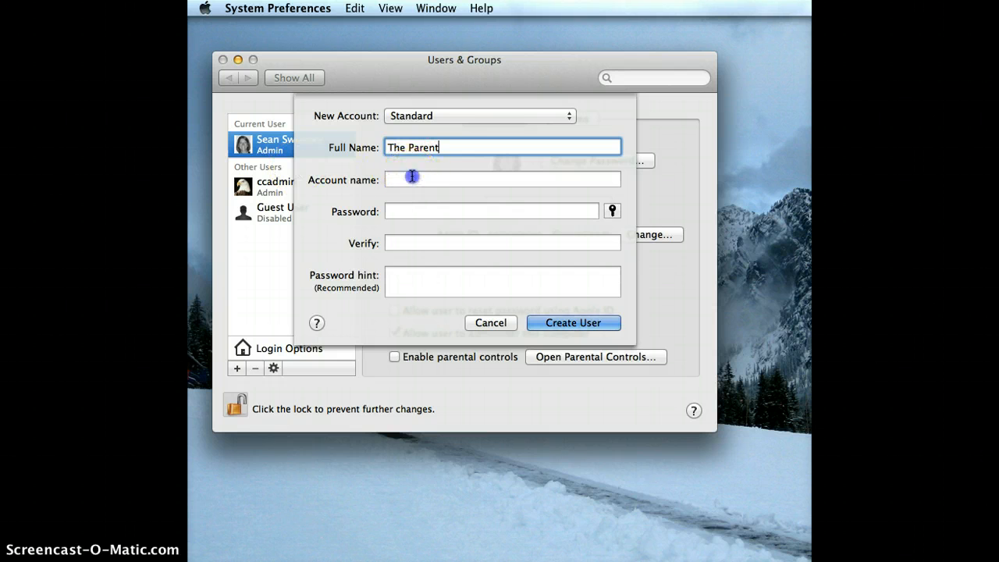
click(408, 210)
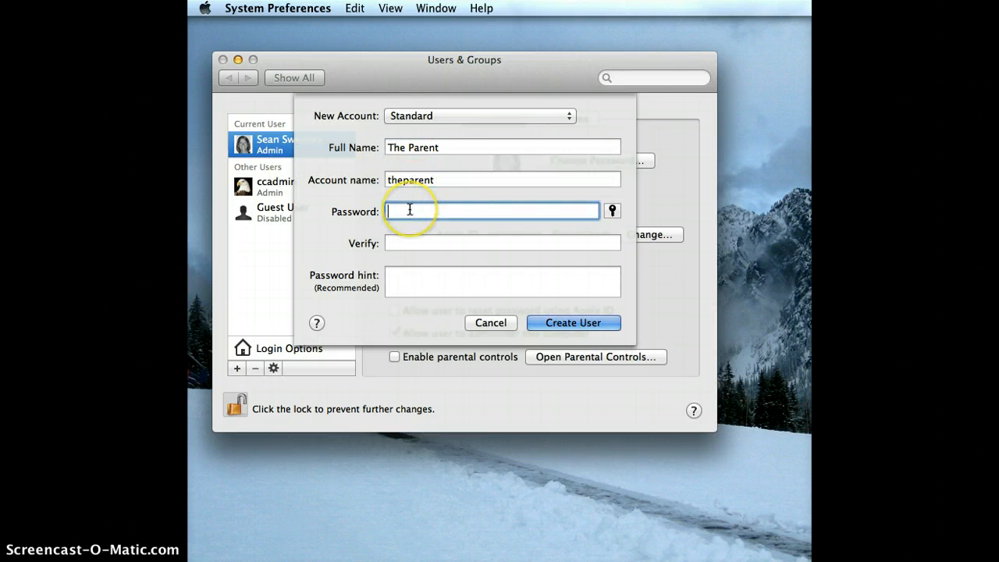
text(password)
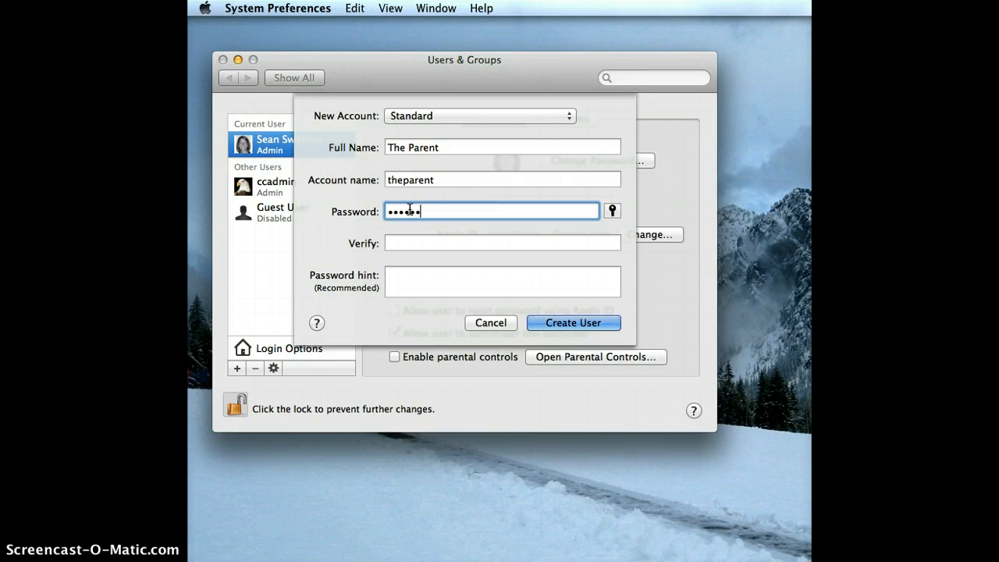
key(Tab)
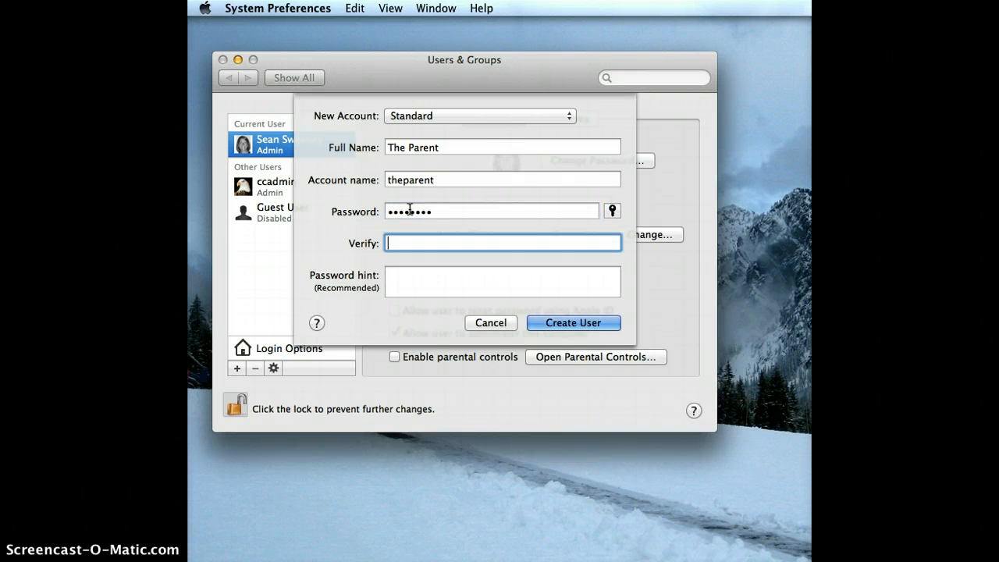
text(password)
click(395, 274)
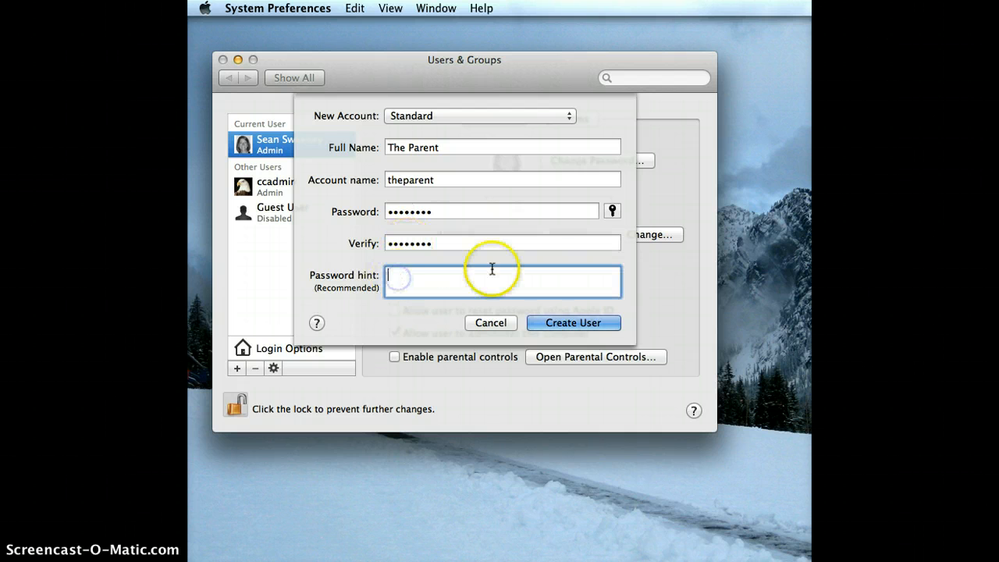
click(566, 326)
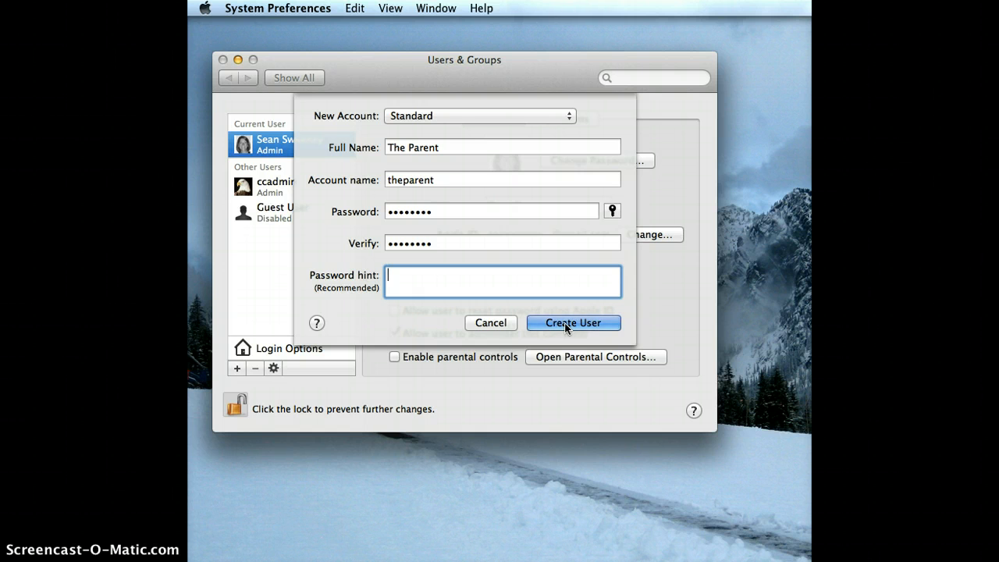
click(567, 326)
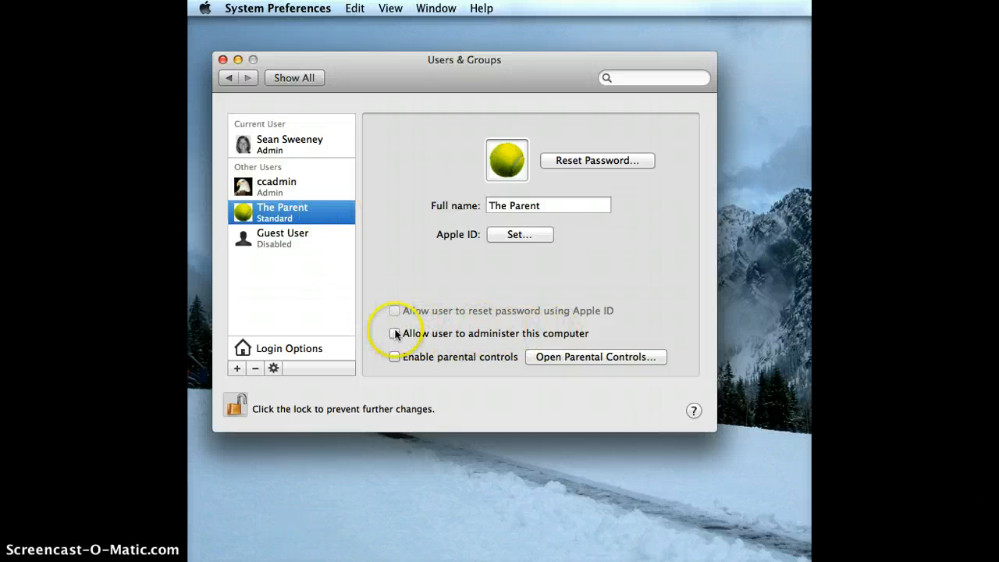
Grant The Parent administrator rights and revoke them from the original account
click(395, 333)
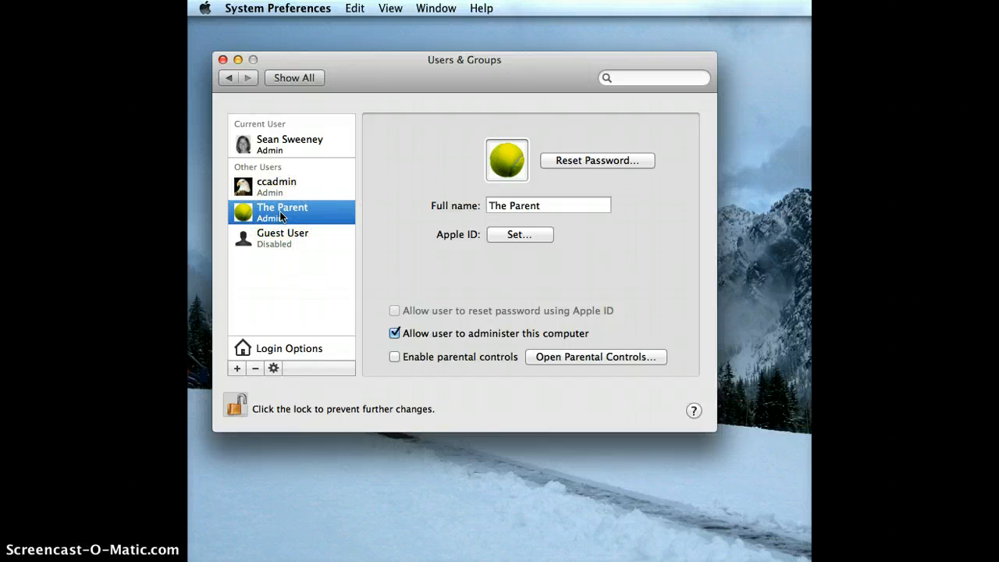
click(297, 143)
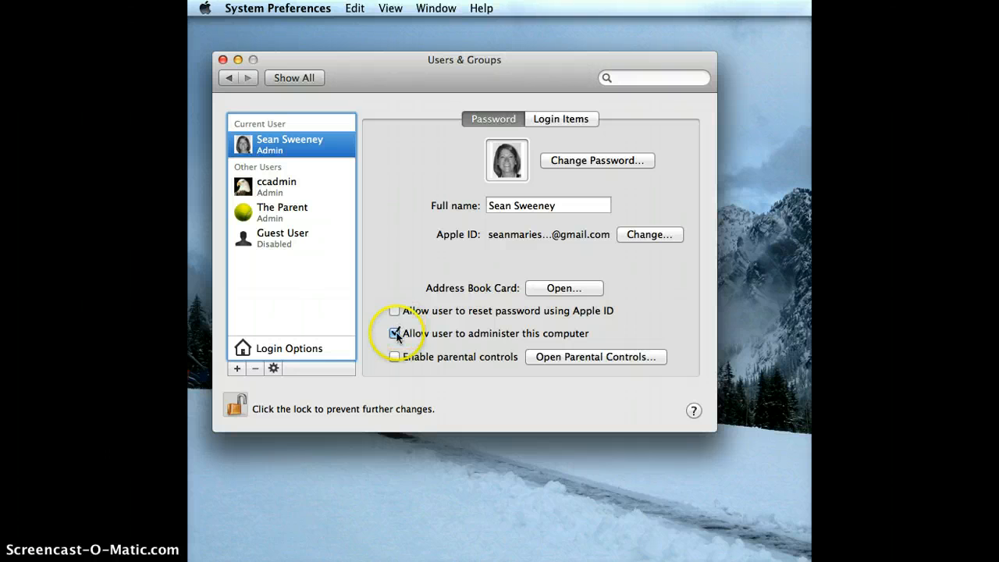
click(395, 334)
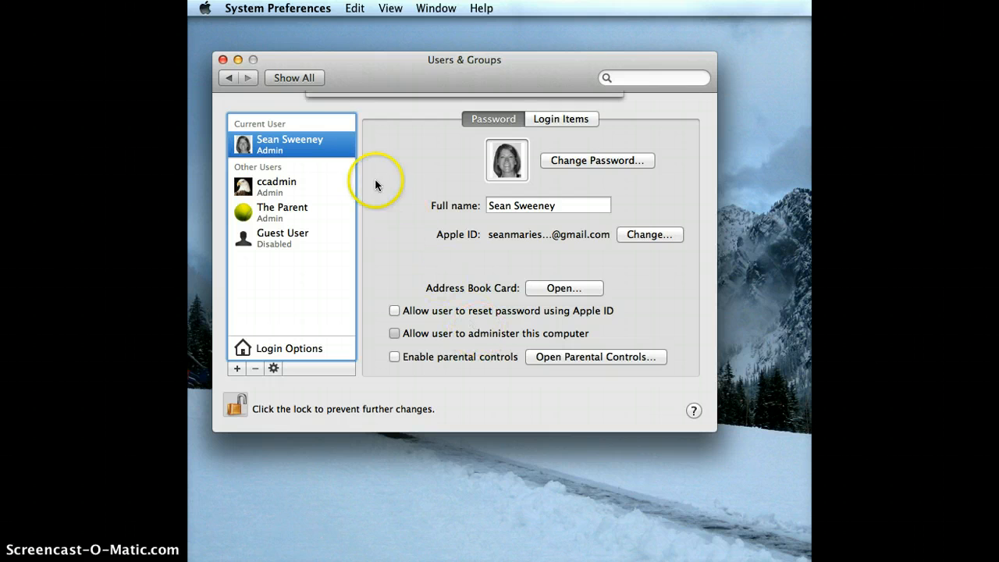
Acknowledge the restart notice, enable parental controls for the original account, and launch Parental Controls
click(567, 168)
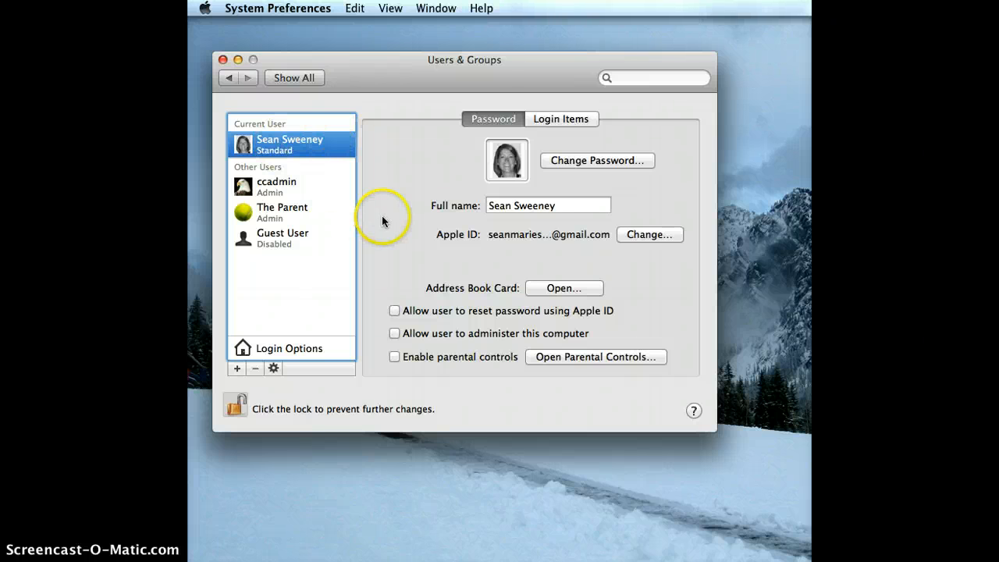
click(395, 356)
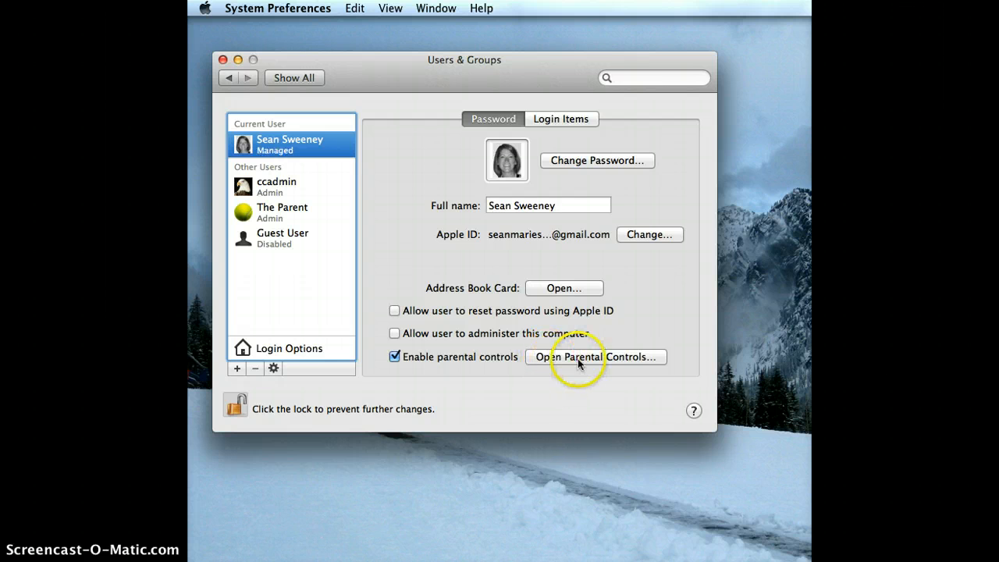
click(578, 358)
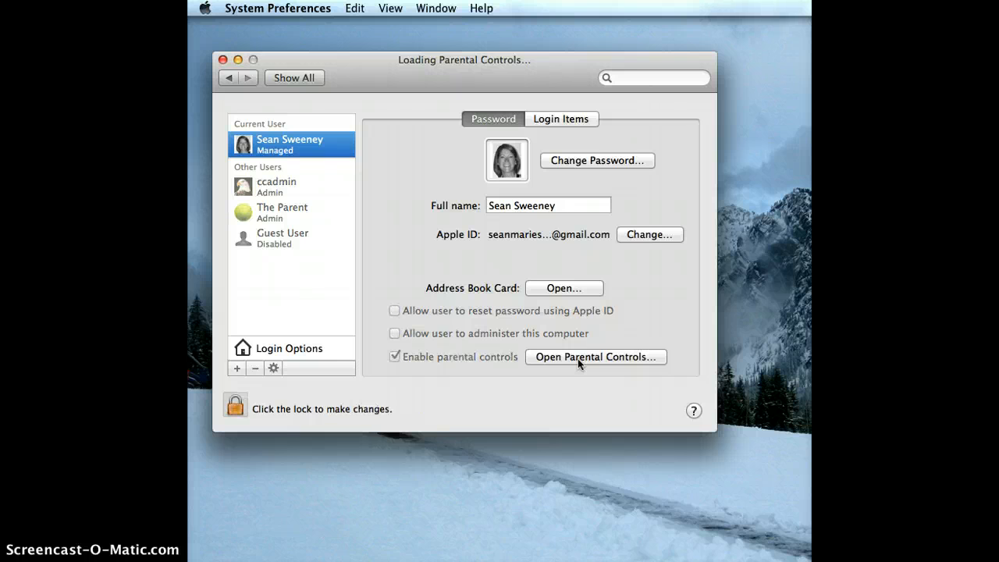
Authenticate as The Parent with its password to unlock Parental Controls
click(727, 123)
drag(727, 123, 572, 96)
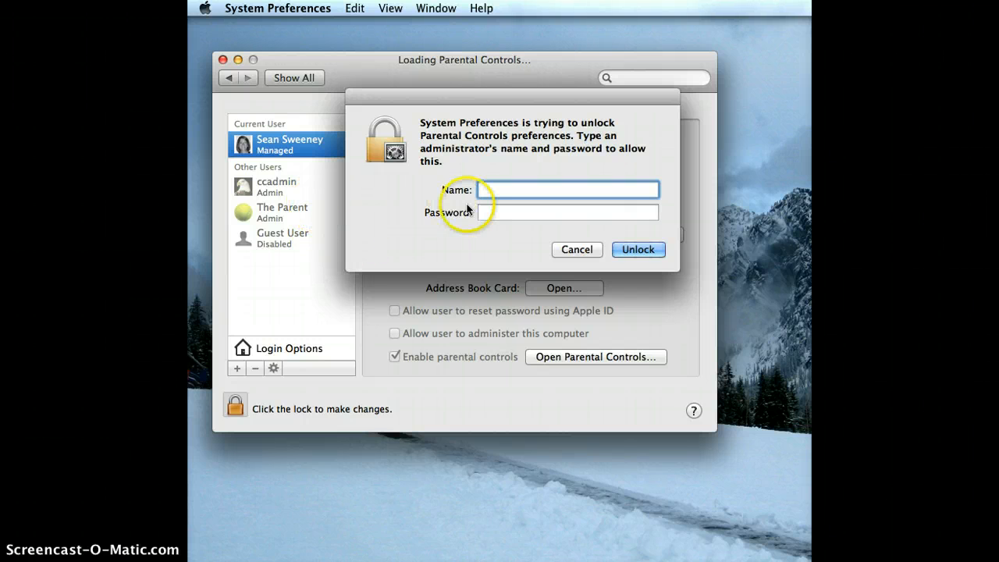
text(The Parent)
key(Tab)
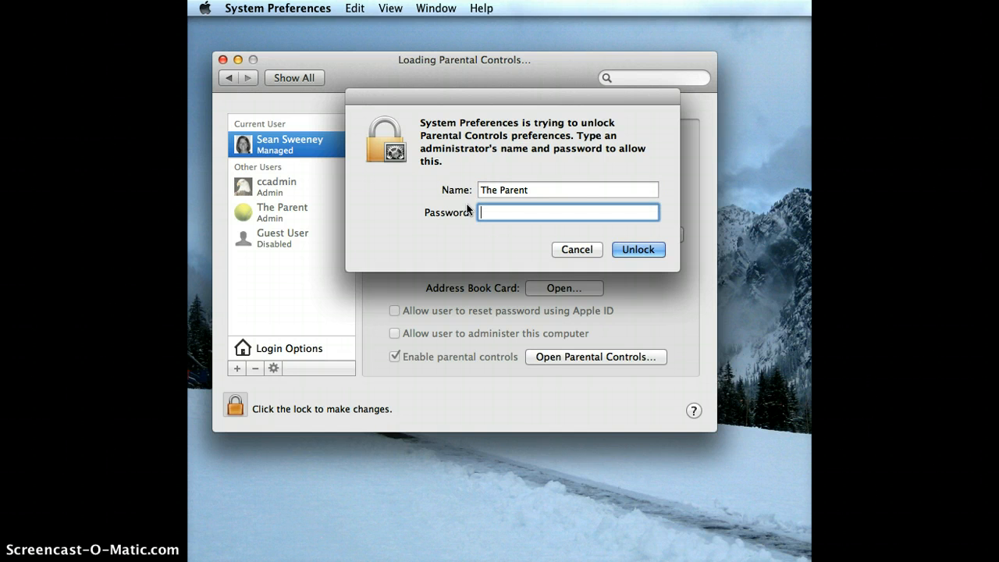
text(********)
key(Return)
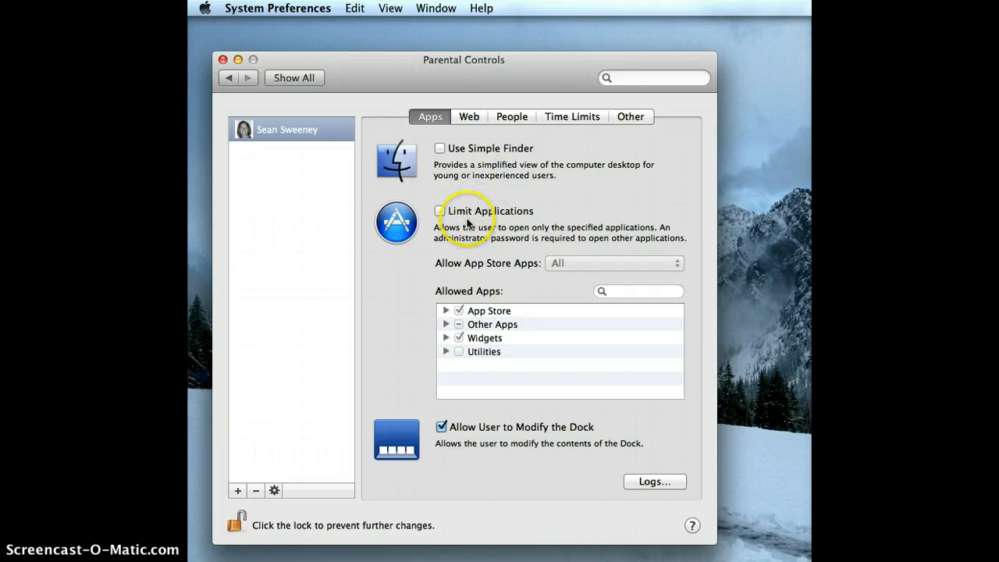
Turn on Limit Applications and expand the App Store apps in the Allowed Apps list
click(439, 211)
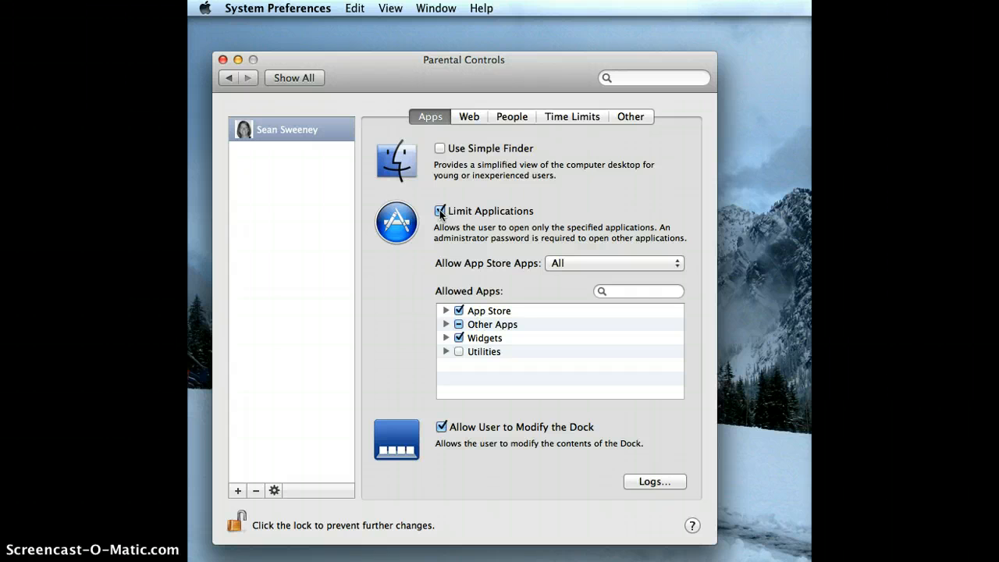
click(447, 310)
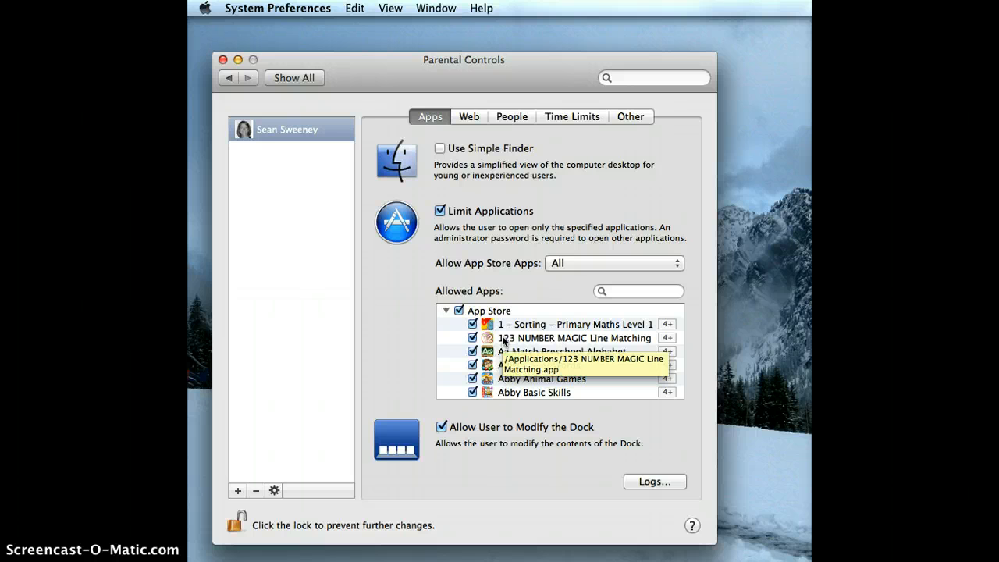
Disallow all App Store apps, then re-allow only Evernote, iBooks Author and Kindle
click(458, 309)
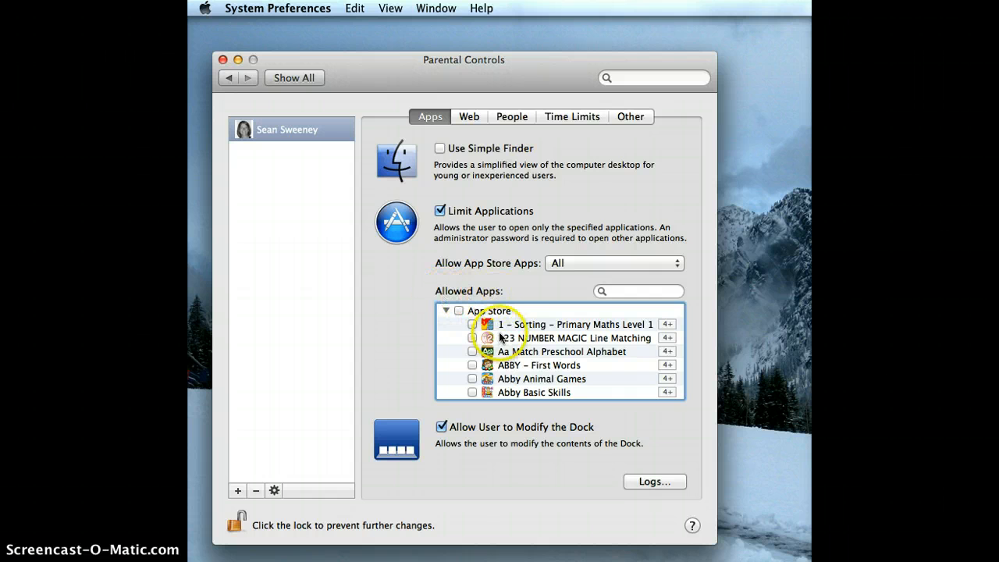
scroll(514, 330, down, 1)
scroll(514, 330, down, 6)
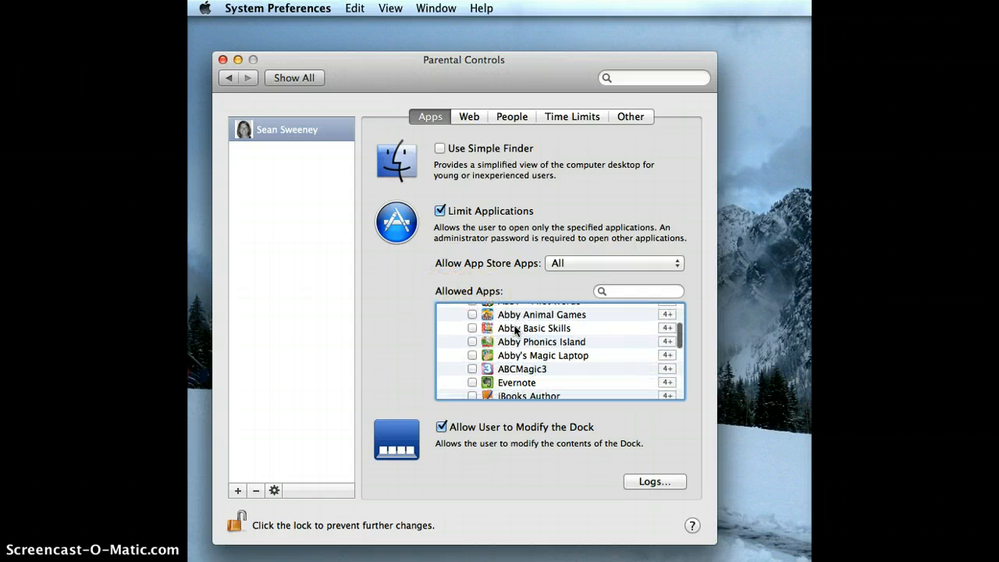
scroll(514, 330, down, 1)
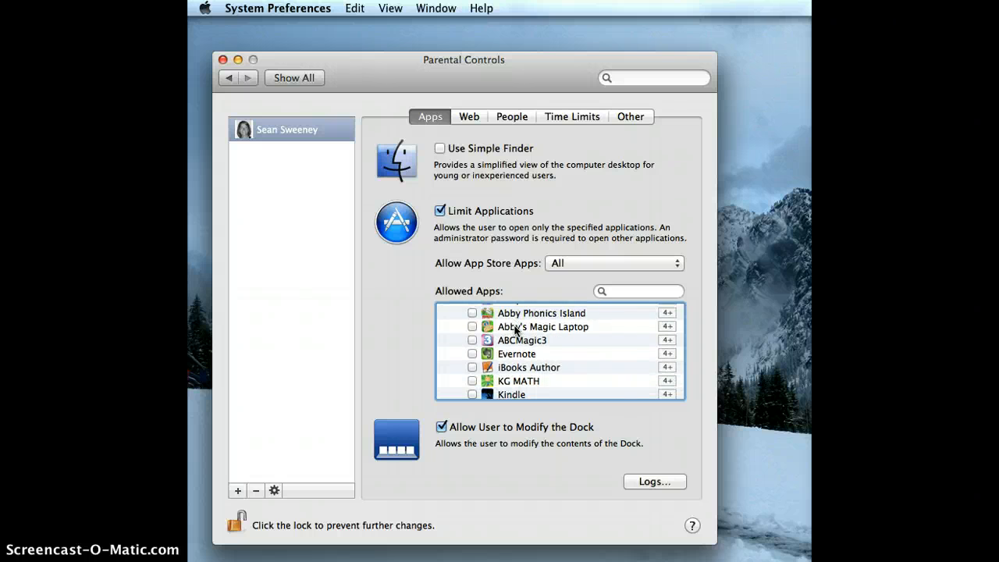
scroll(514, 330, down, 1)
scroll(514, 330, down, 1)
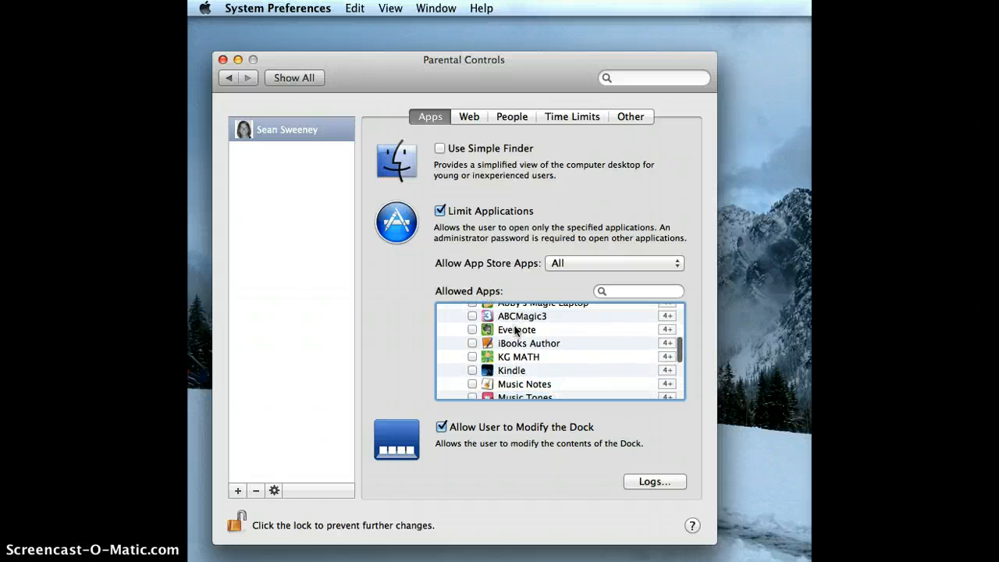
click(471, 331)
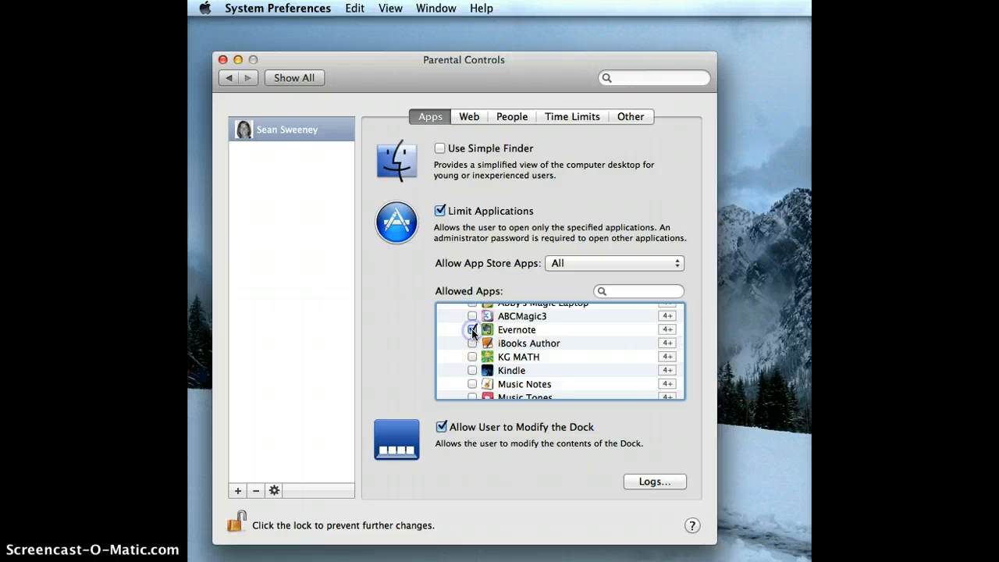
click(472, 344)
scroll(477, 352, down, 2)
click(473, 352)
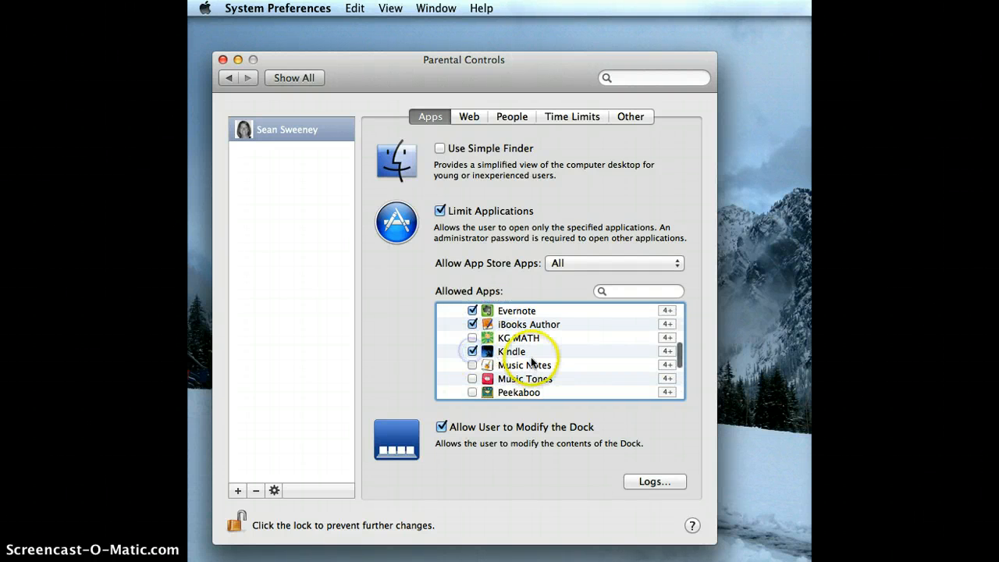
scroll(511, 357, down, 3)
scroll(532, 360, down, 3)
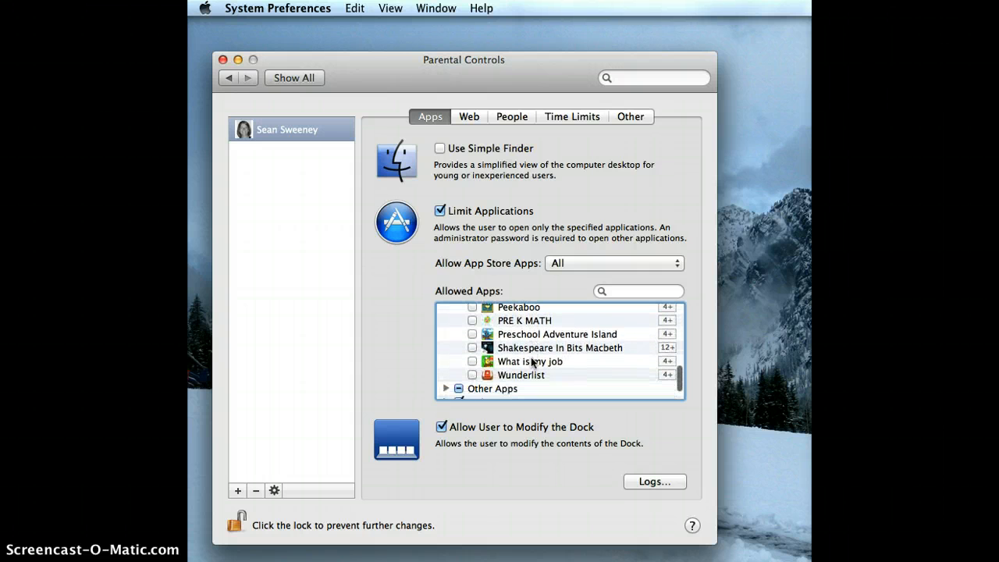
scroll(485, 372, up, 4)
scroll(486, 371, up, 3)
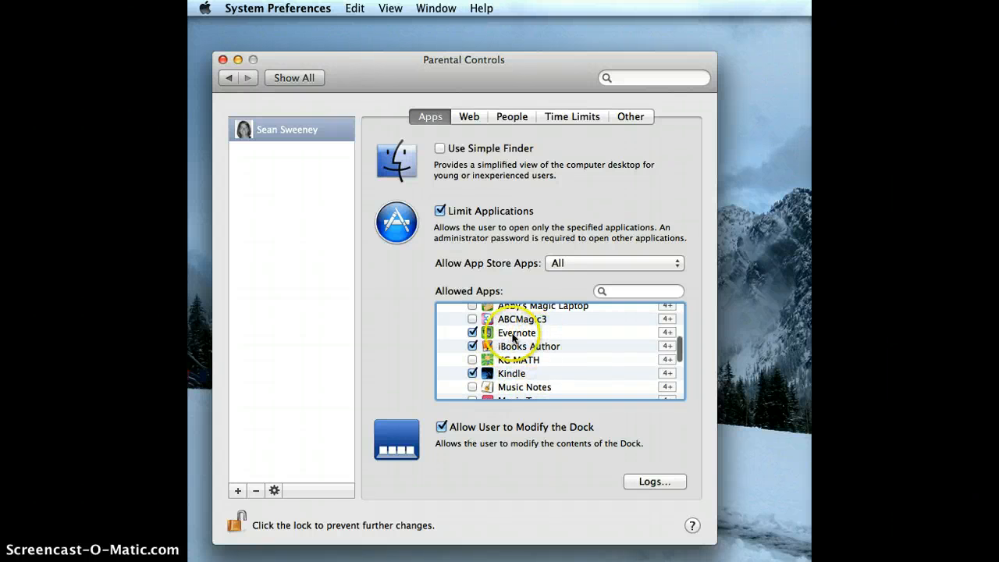
scroll(503, 346, down, 1)
scroll(502, 347, down, 5)
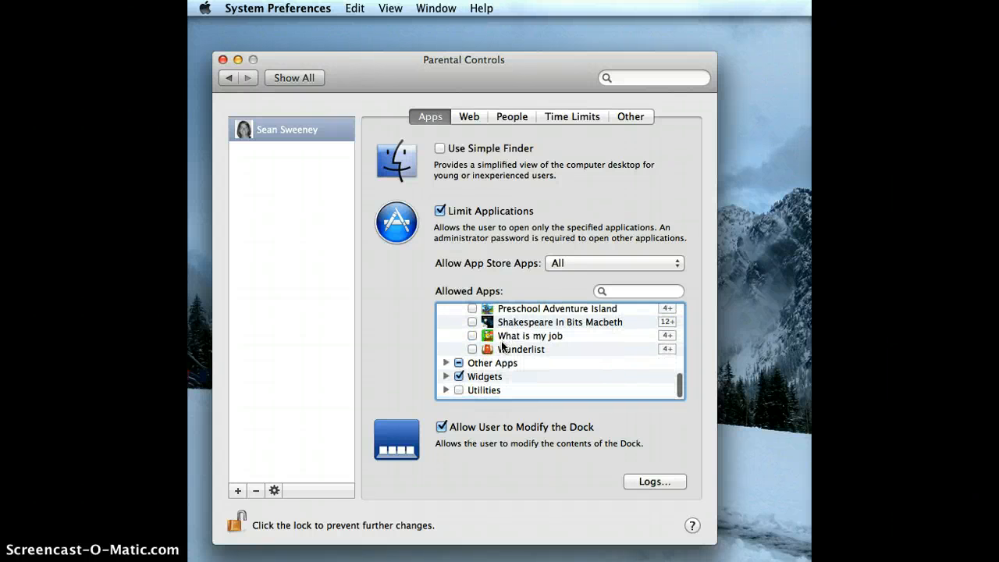
Expand the Other Apps group to review its applications
click(443, 366)
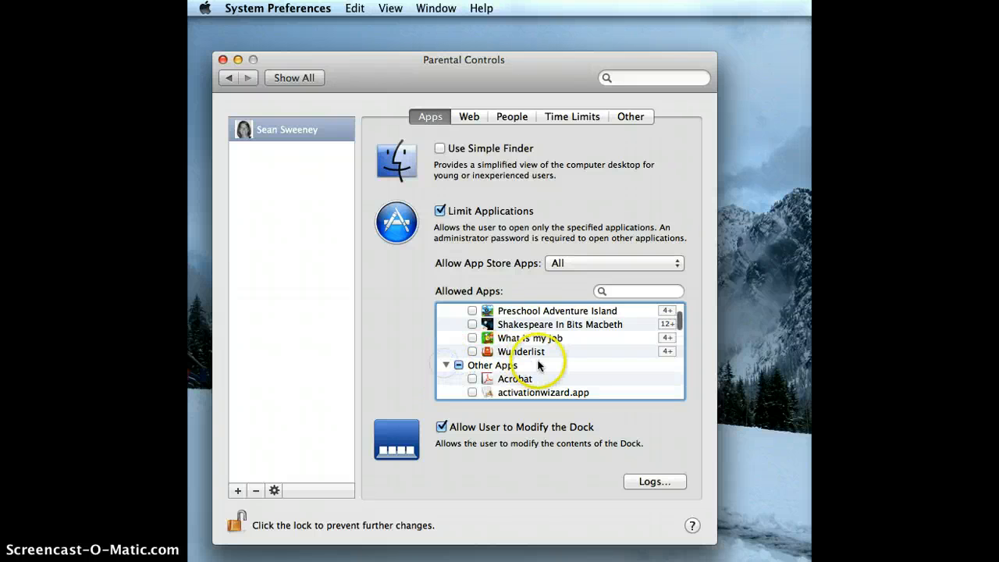
scroll(546, 365, down, 5)
scroll(538, 365, up, 3)
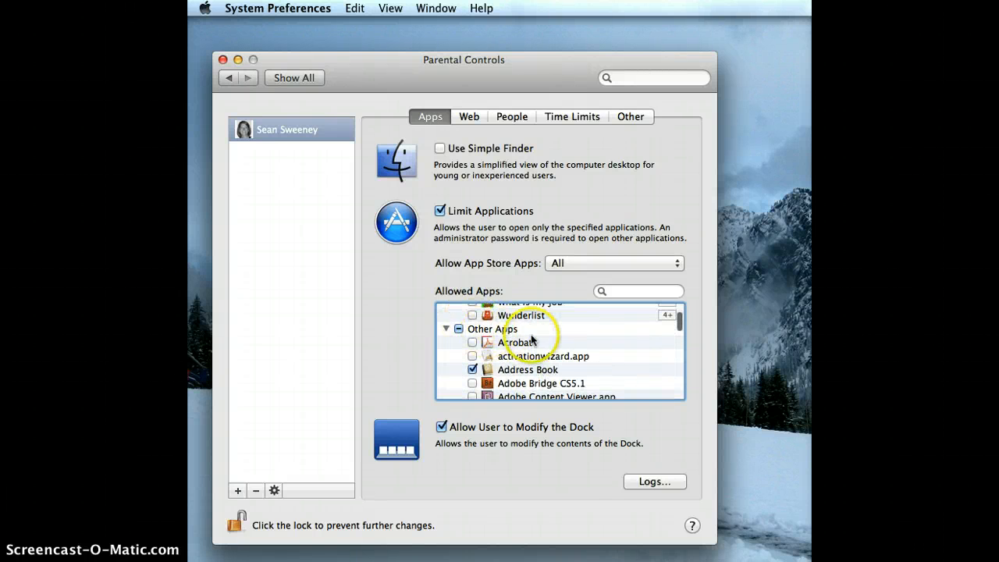
scroll(534, 340, down, 5)
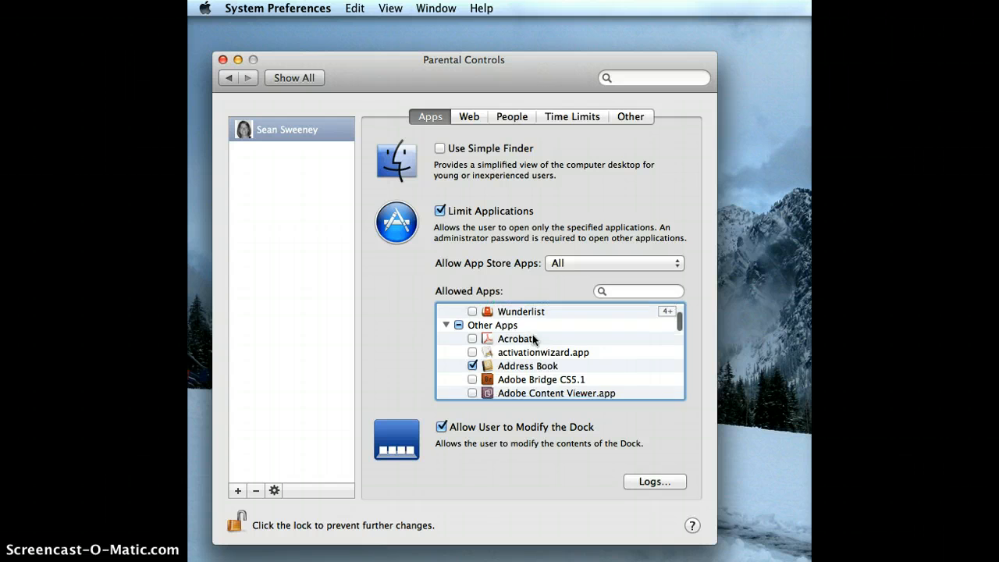
scroll(534, 340, down, 5)
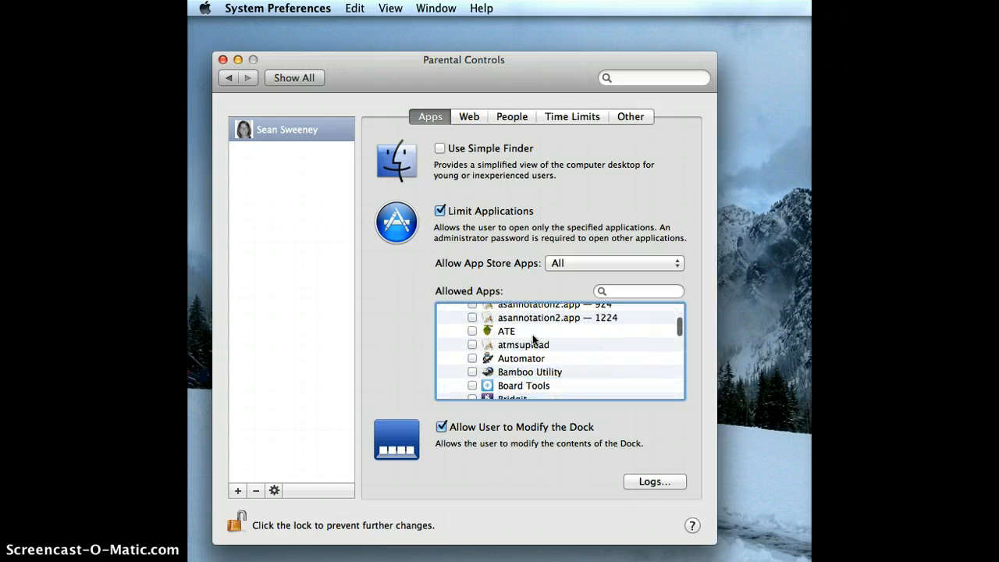
scroll(534, 340, up, 10)
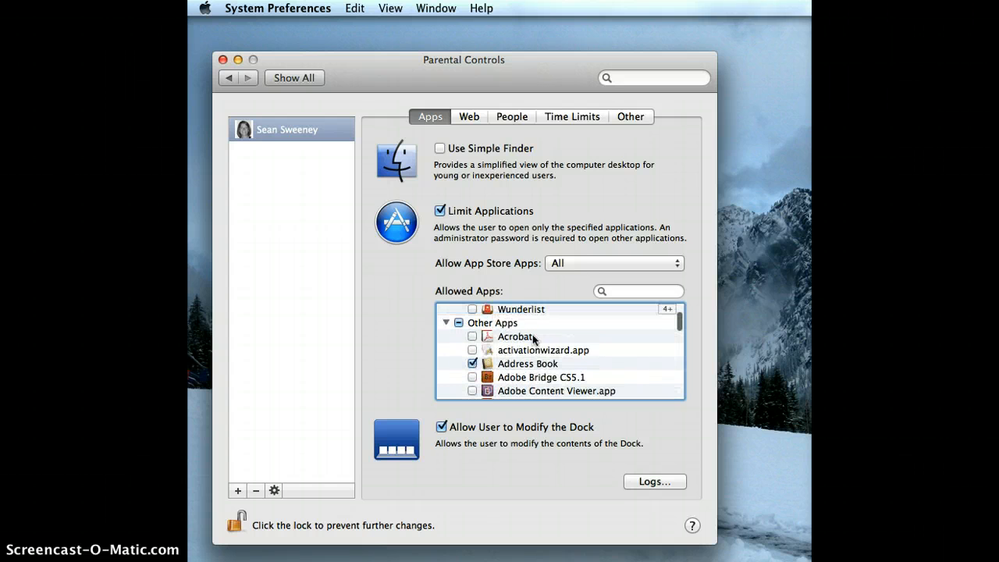
Allow every app in the Other Apps group
click(459, 322)
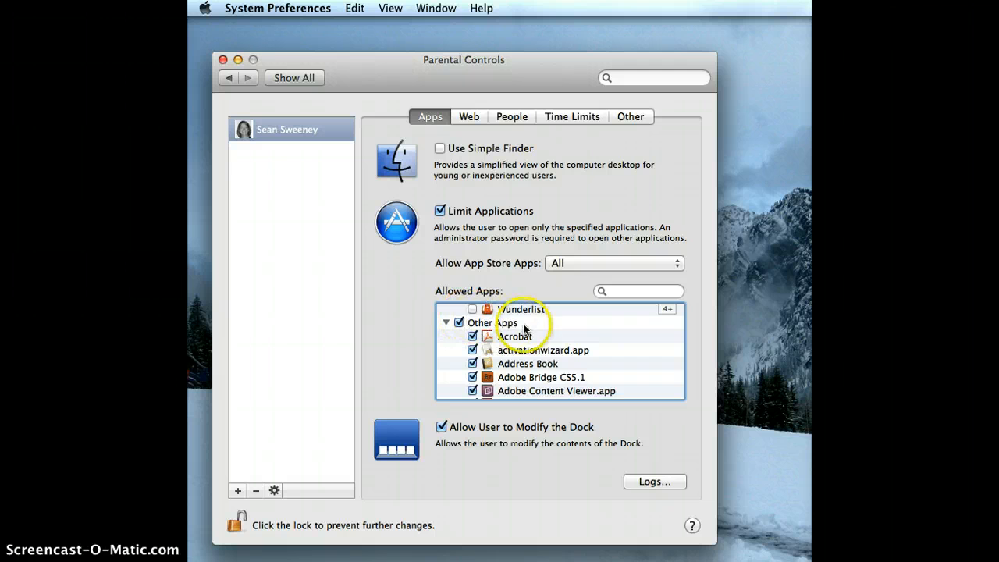
scroll(523, 328, down, 1)
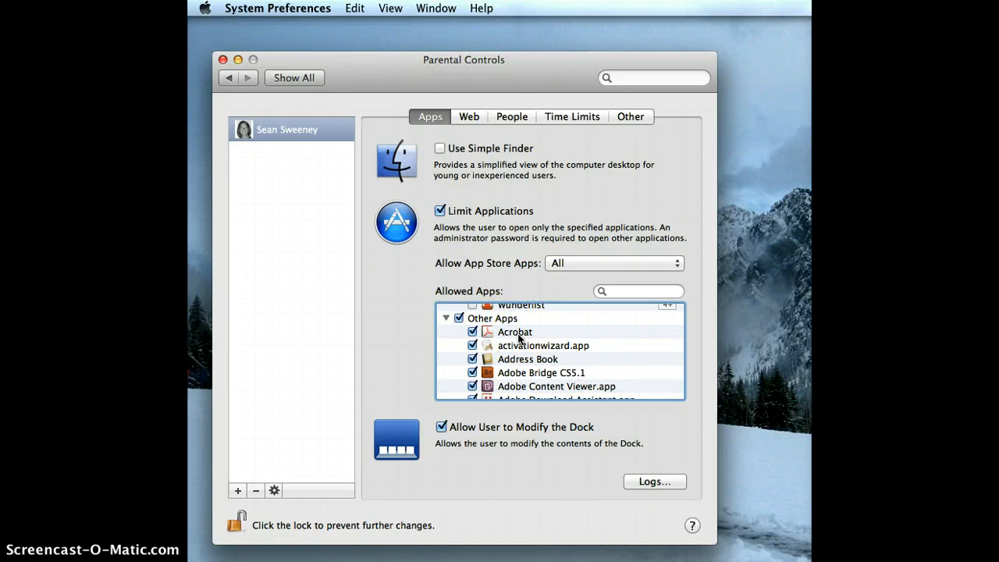
scroll(513, 364, down, 1)
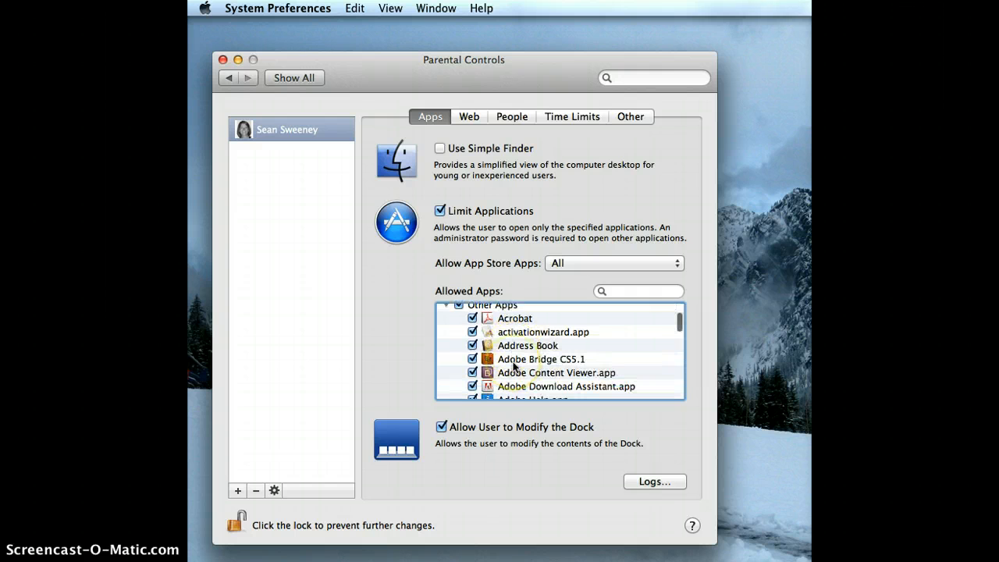
scroll(514, 364, down, 5)
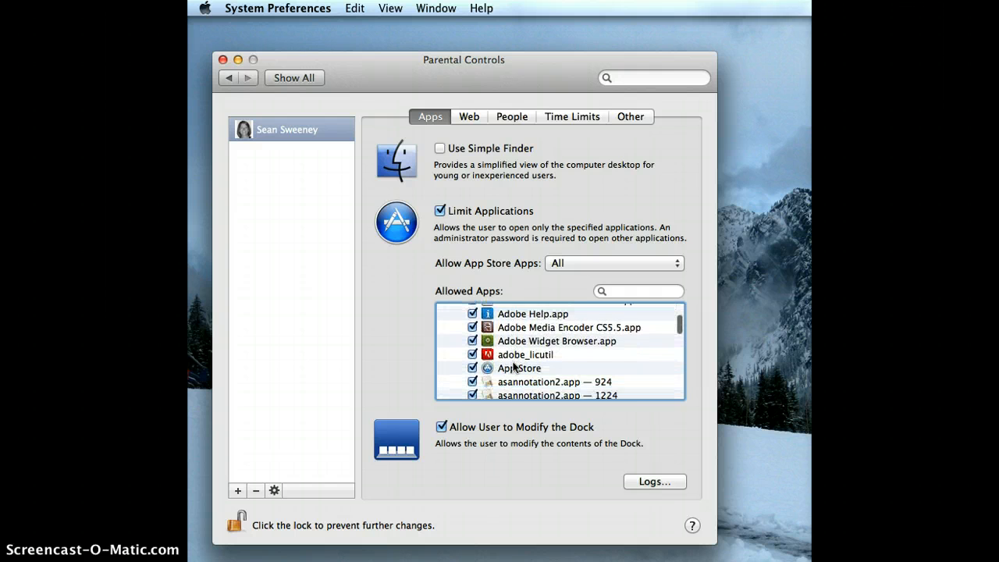
scroll(513, 365, down, 2)
scroll(513, 366, down, 1)
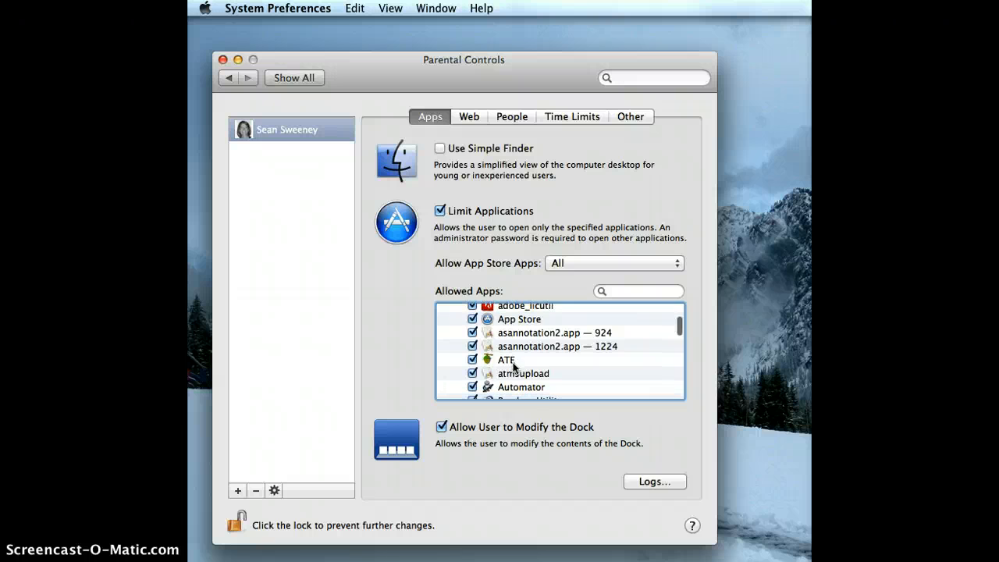
scroll(513, 366, down, 5)
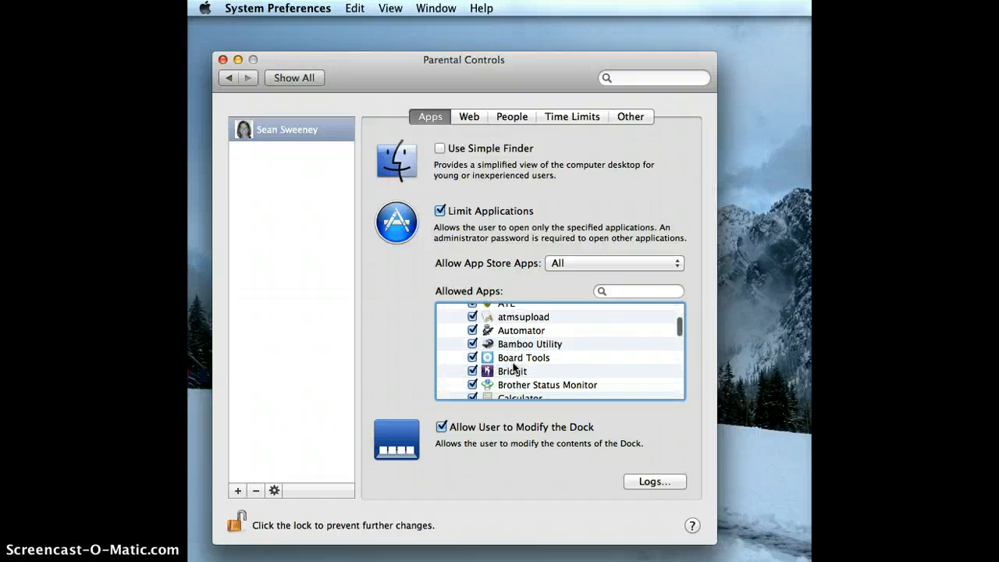
Block Bridgit, Brother Status Monitor, Chess and CPS for the managed account
click(472, 367)
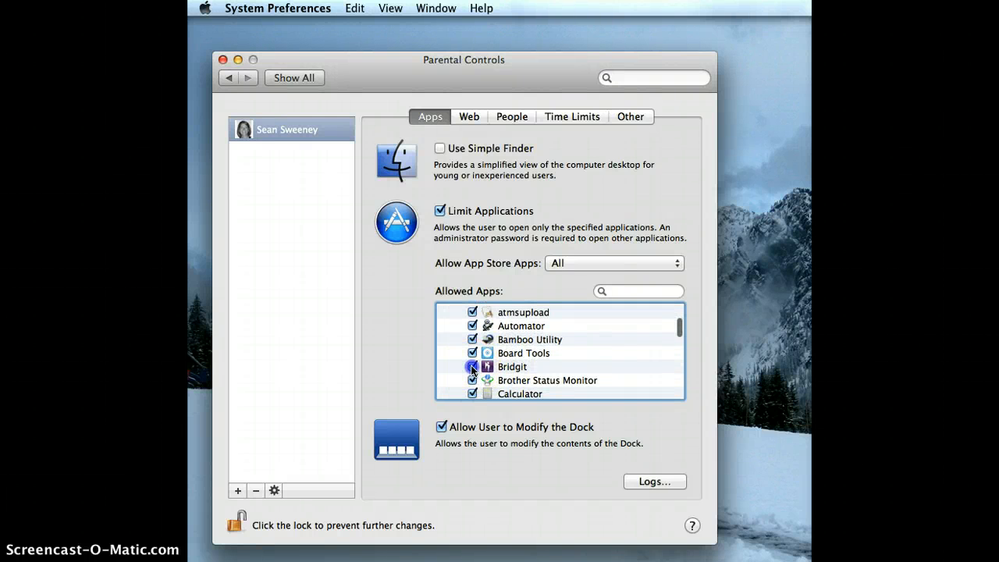
scroll(538, 367, down, 3)
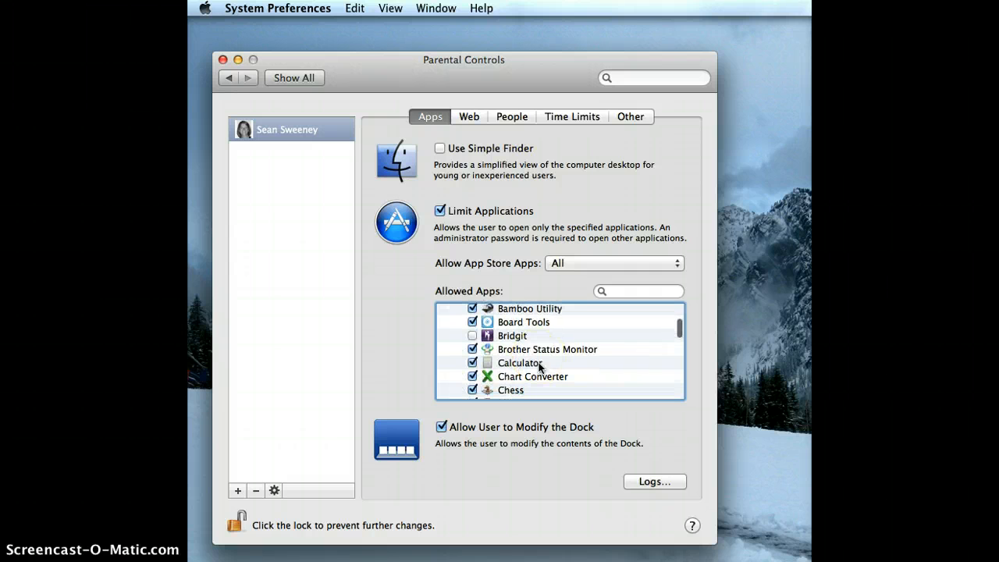
click(473, 350)
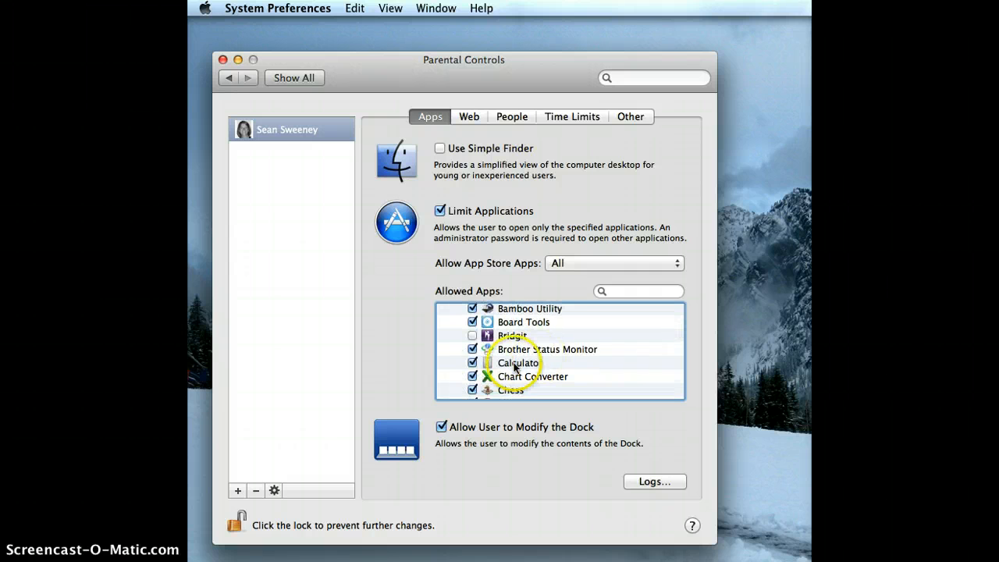
scroll(490, 343, down, 3)
click(472, 358)
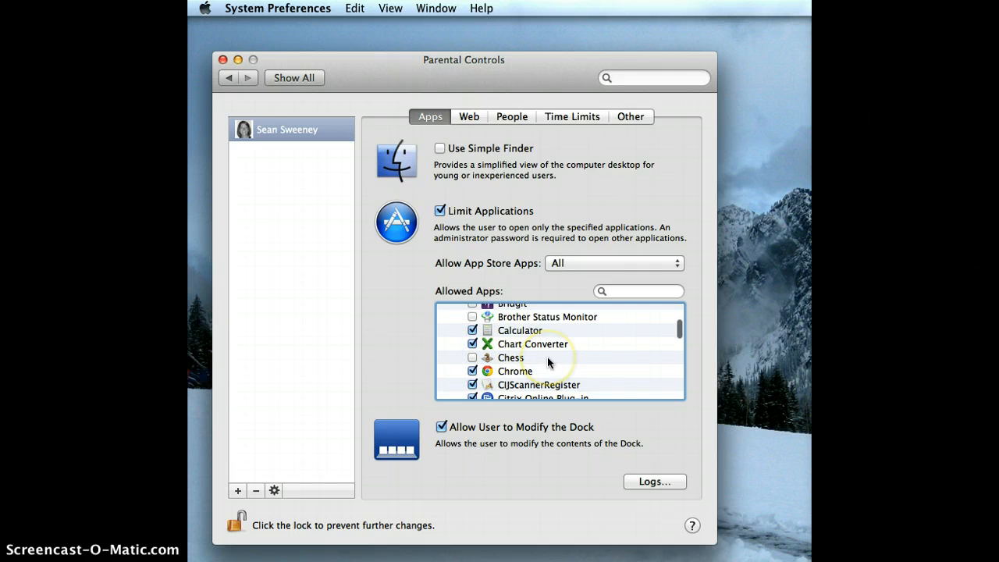
scroll(547, 360, down, 3)
scroll(547, 361, down, 1)
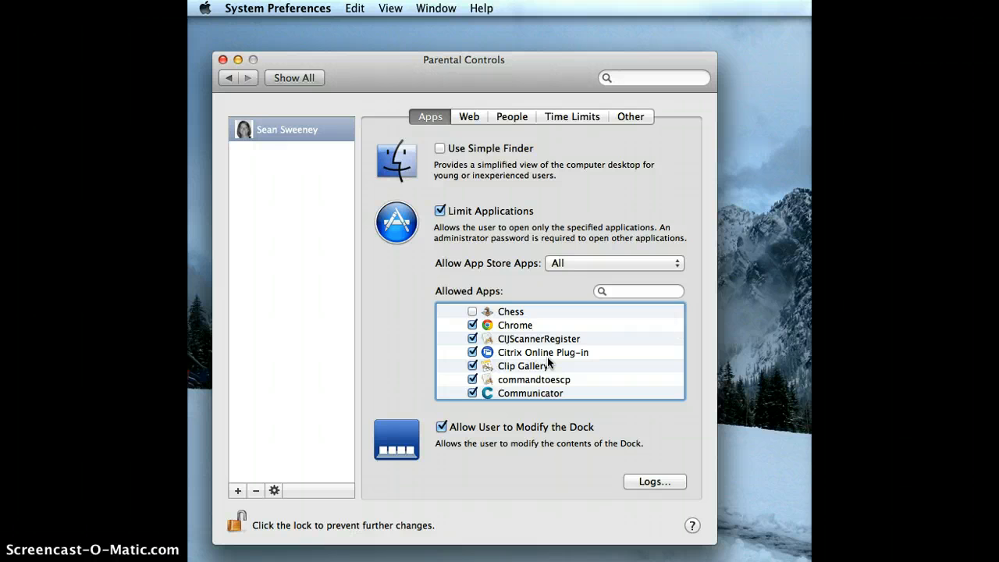
scroll(547, 356, down, 4)
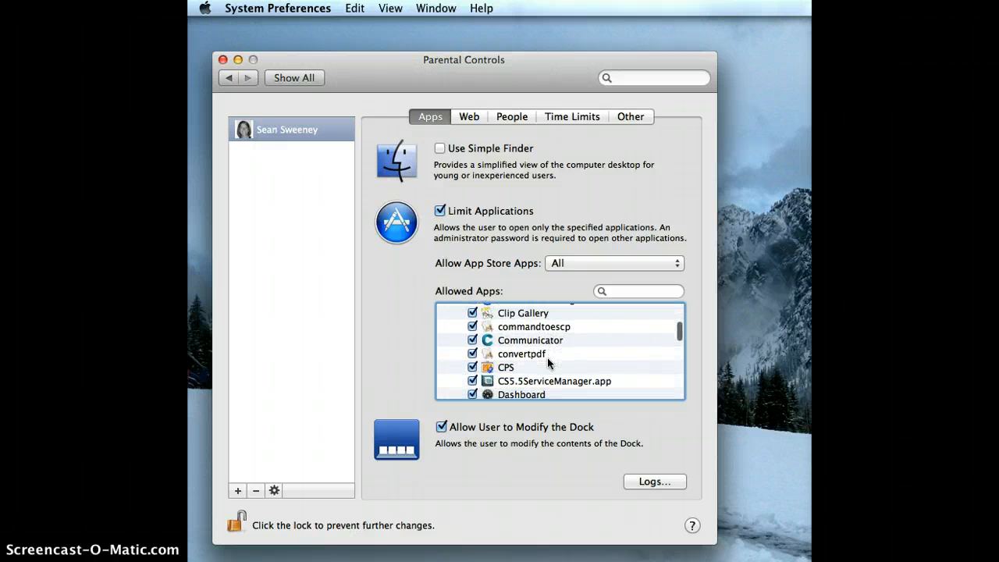
click(472, 367)
scroll(580, 364, down, 3)
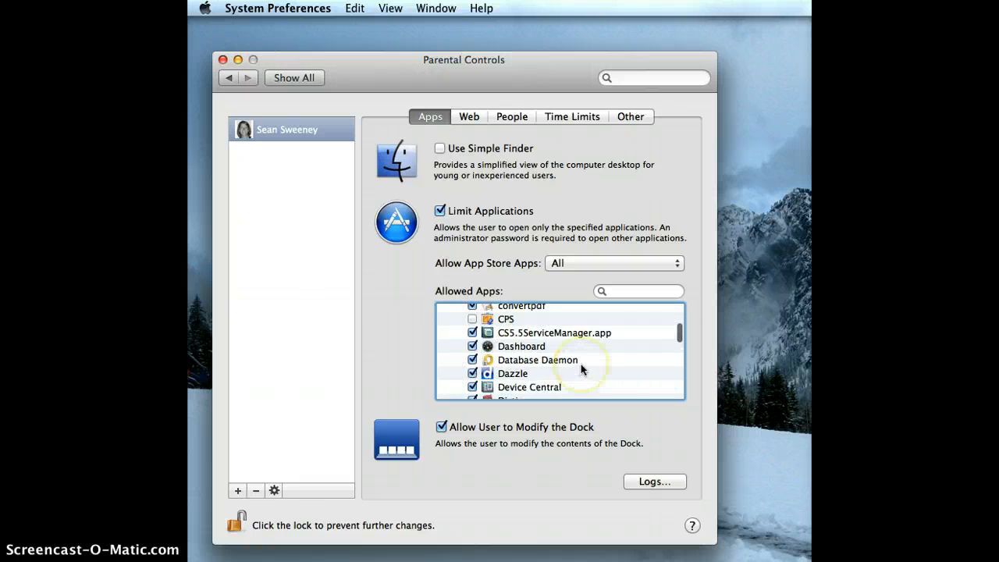
scroll(580, 364, down, 1)
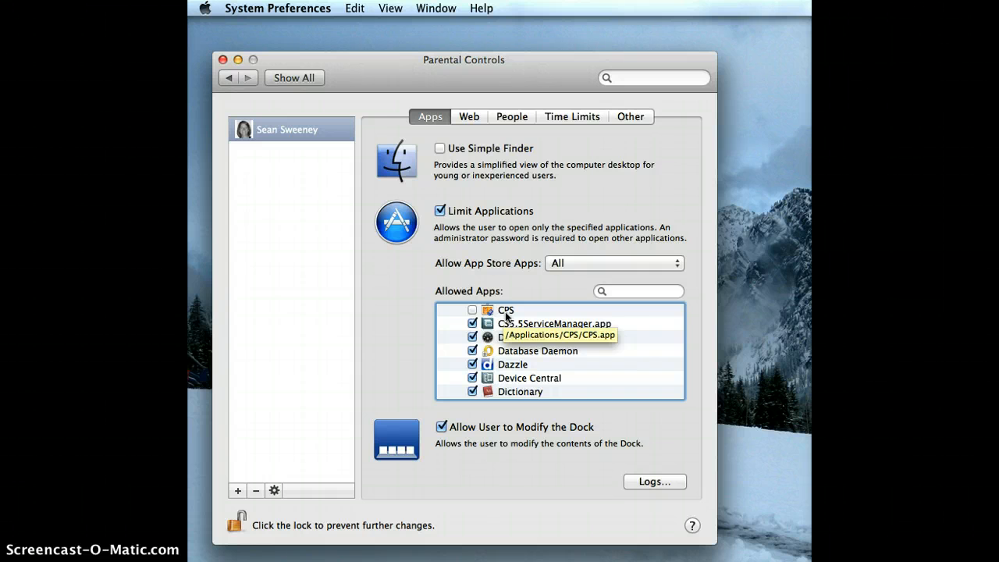
Expand the Widgets group in the Allowed Apps list to show its widgets
scroll(506, 314, down, 10)
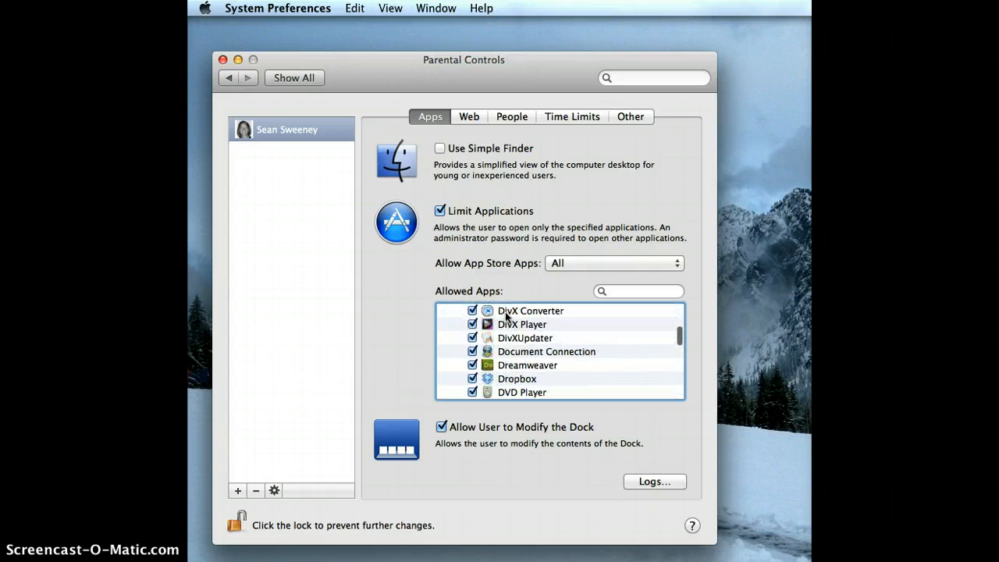
scroll(505, 311, down, 15)
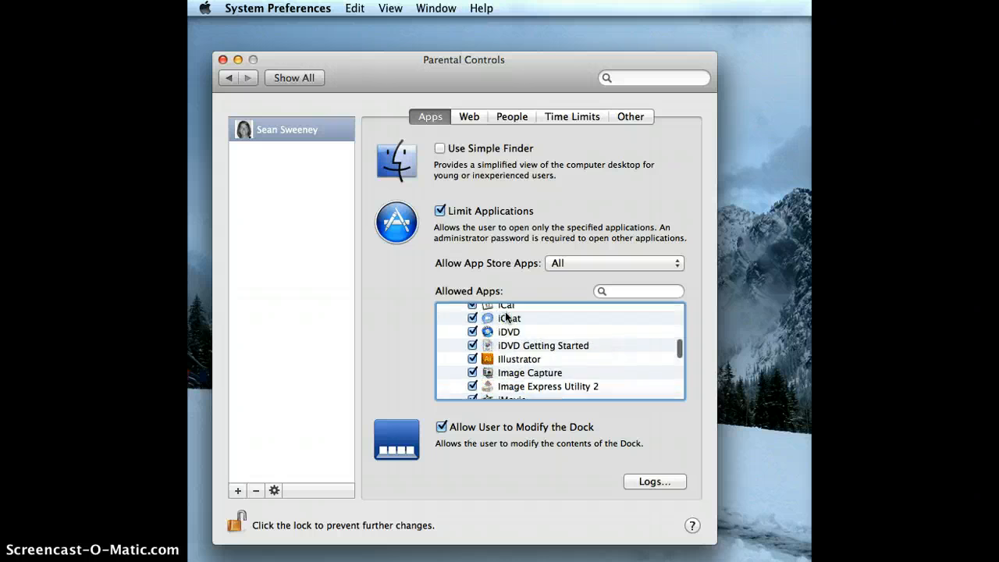
scroll(506, 314, down, 15)
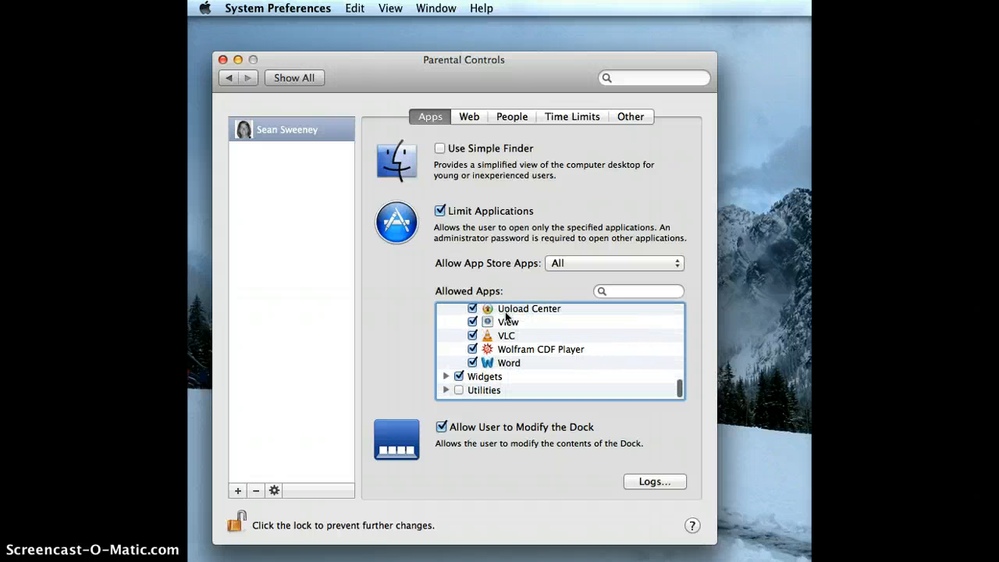
click(445, 379)
scroll(550, 347, down, 8)
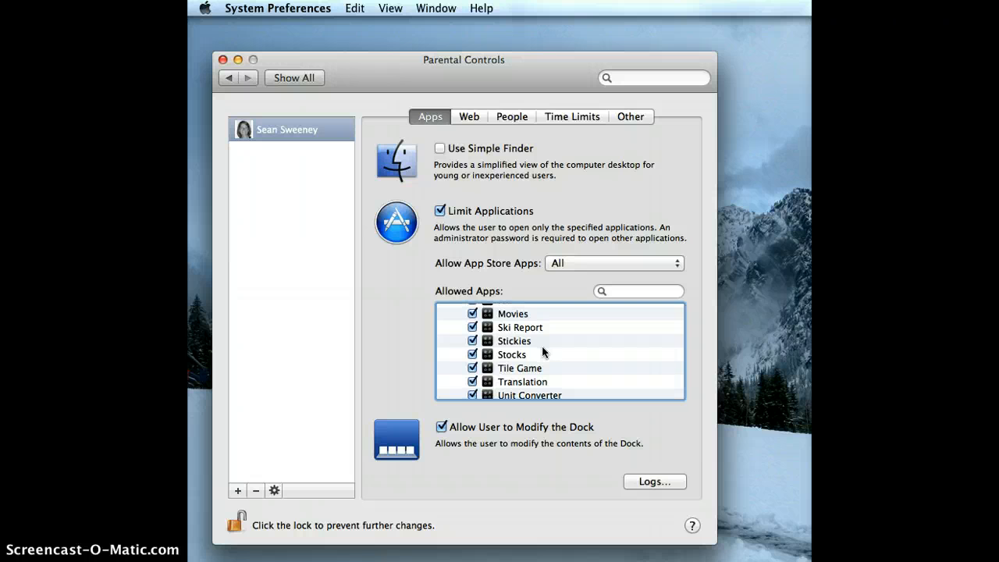
key(F12)
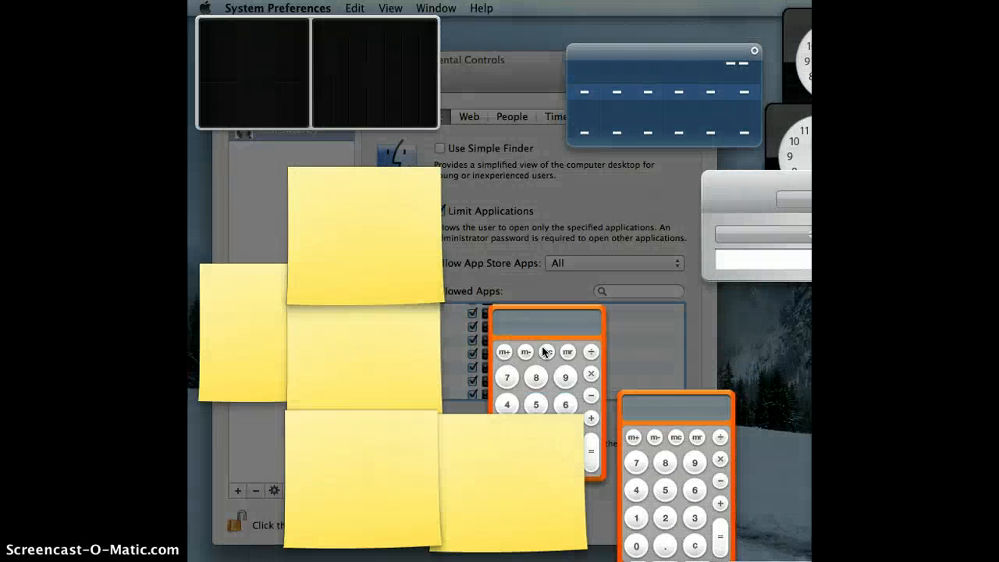
click(679, 323)
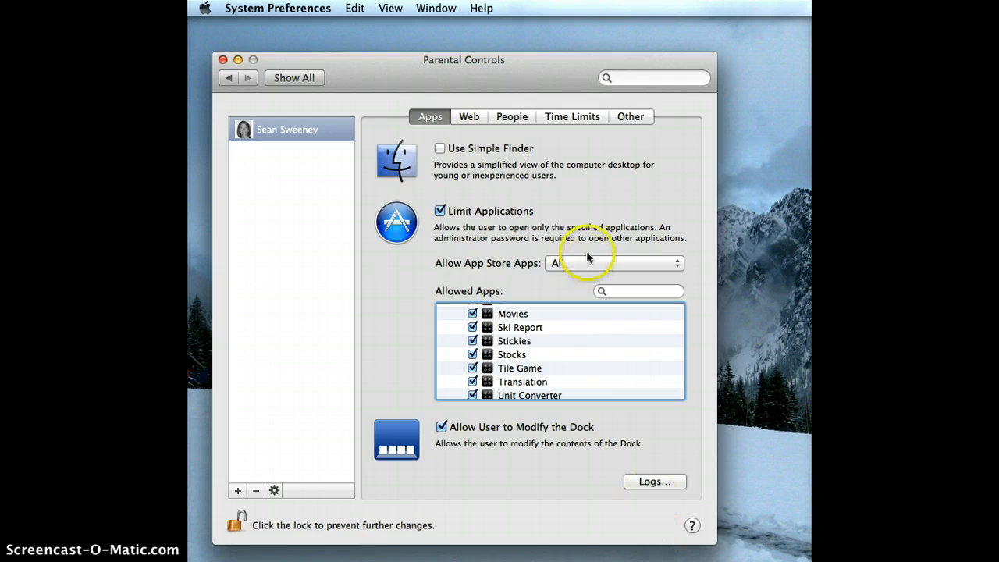
Allow unrestricted website access for the managed account and open its activity logs
click(468, 117)
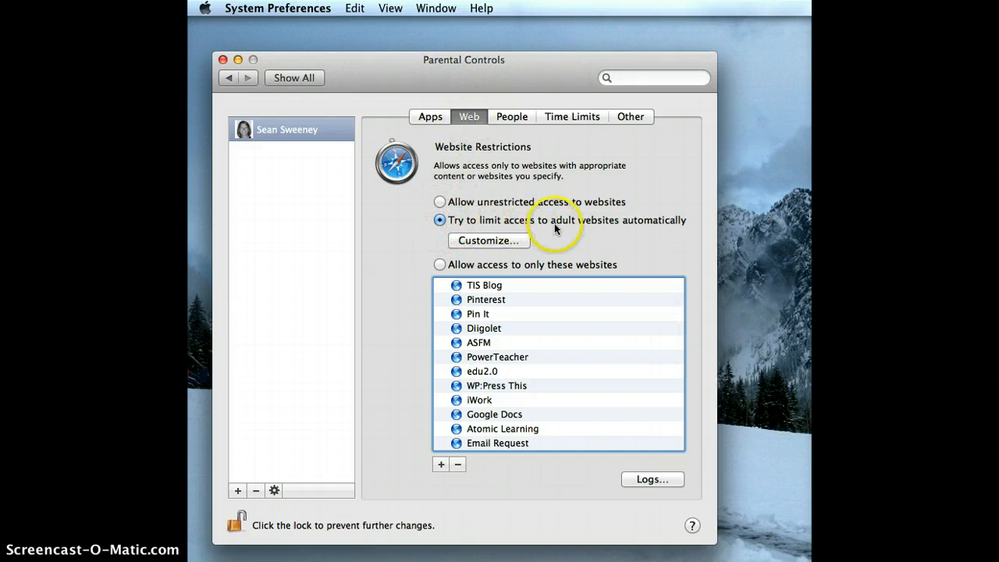
click(439, 202)
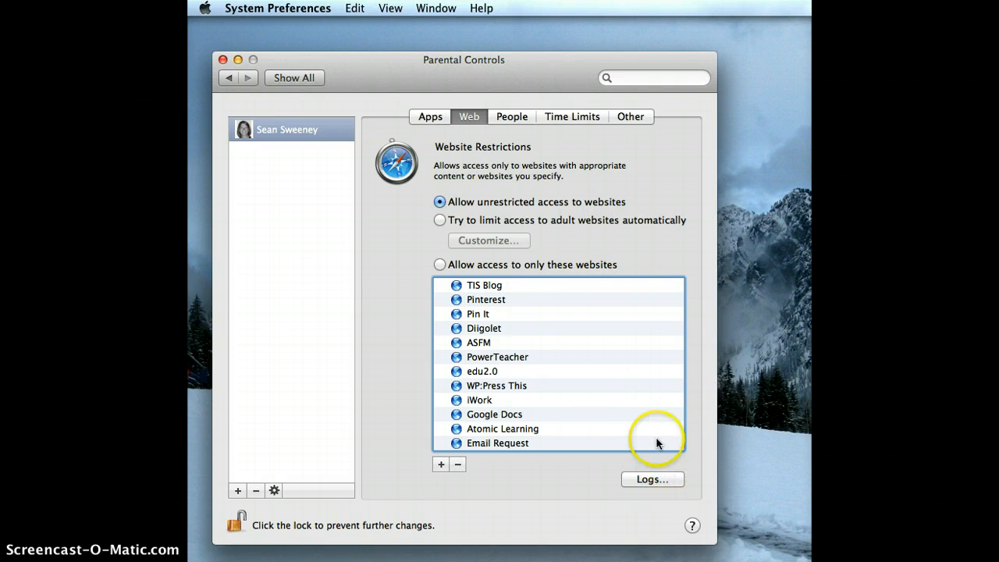
click(652, 479)
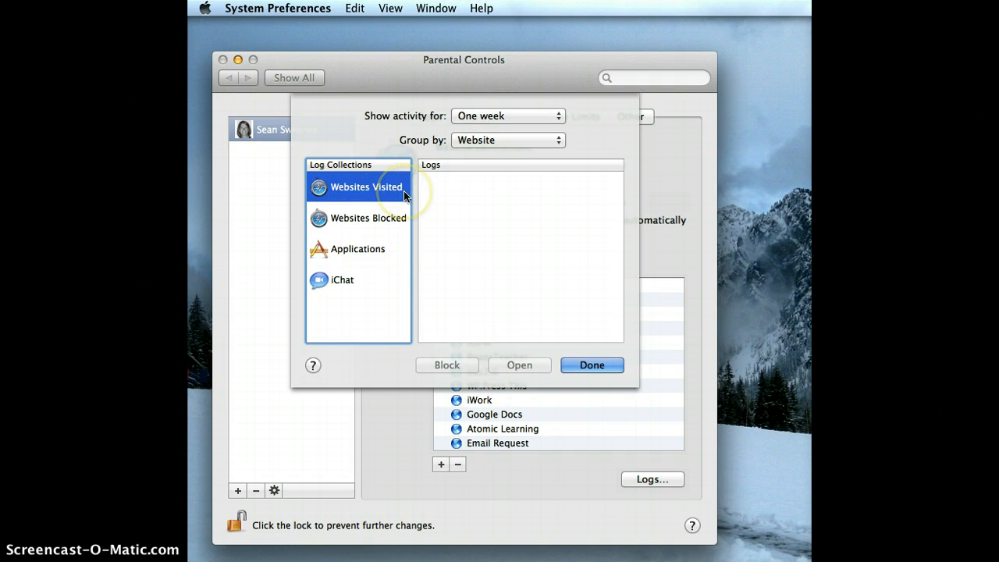
Close the activity logs and show the People settings for mail and chat contacts
click(596, 364)
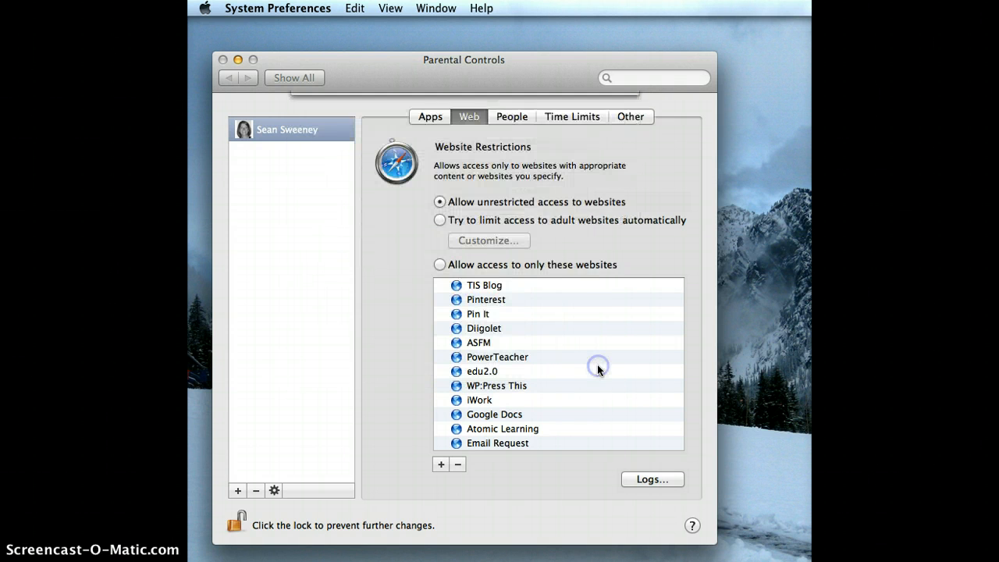
click(519, 117)
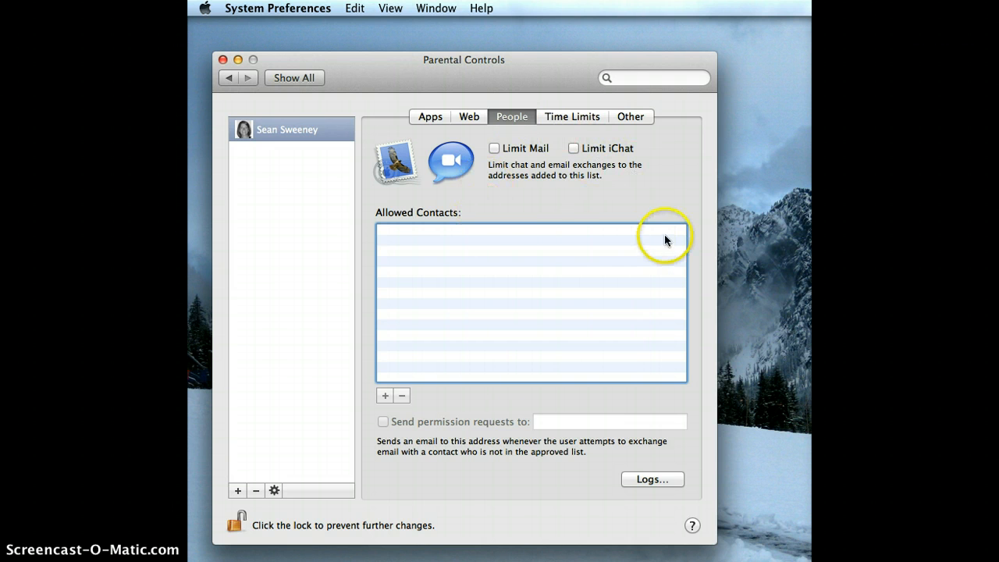
Show the managed account's weekday, weekend and bedtime Time Limits settings
click(572, 117)
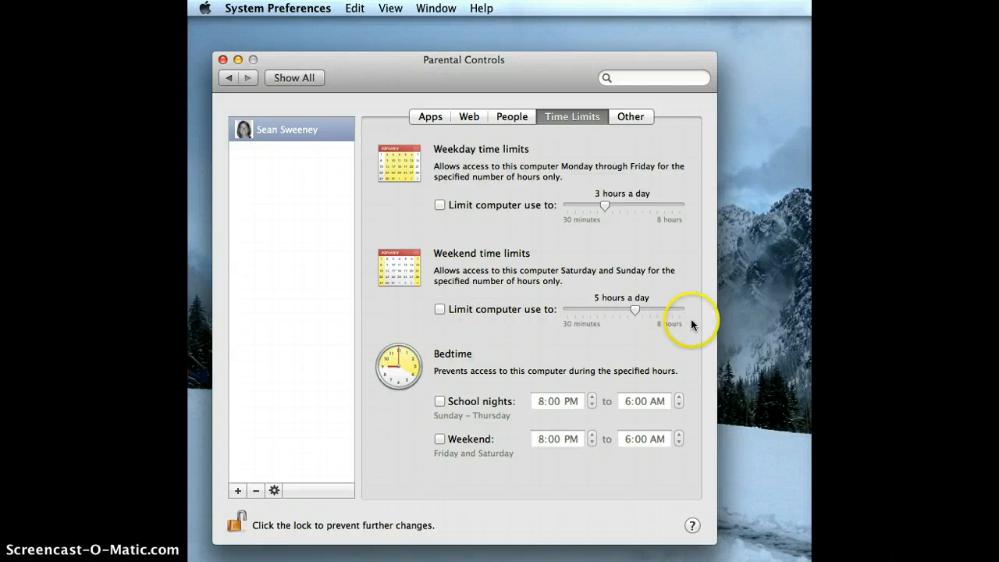
Turn on school-night bedtime blocking the computer from 10:00 PM to 6:00 AM
click(439, 402)
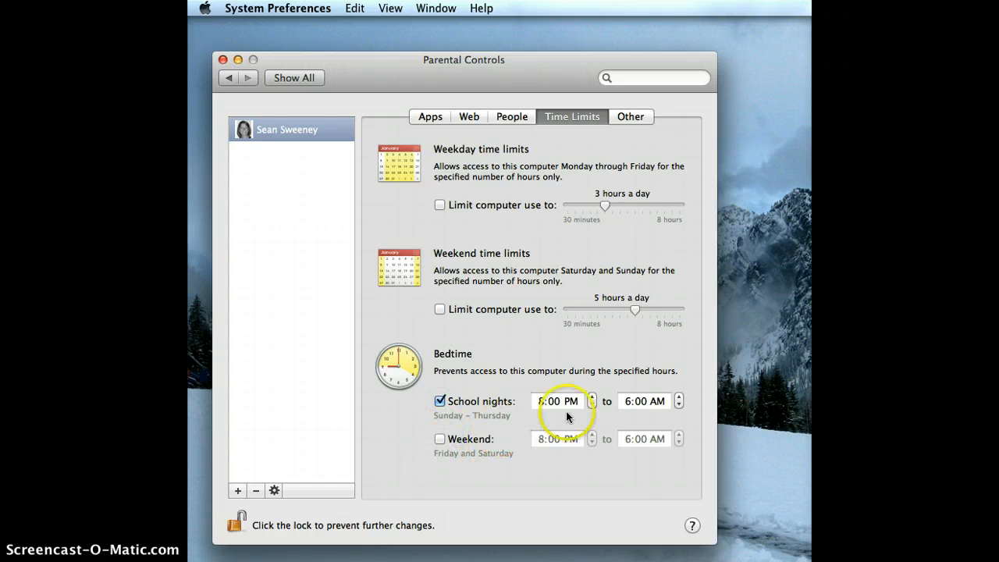
click(593, 396)
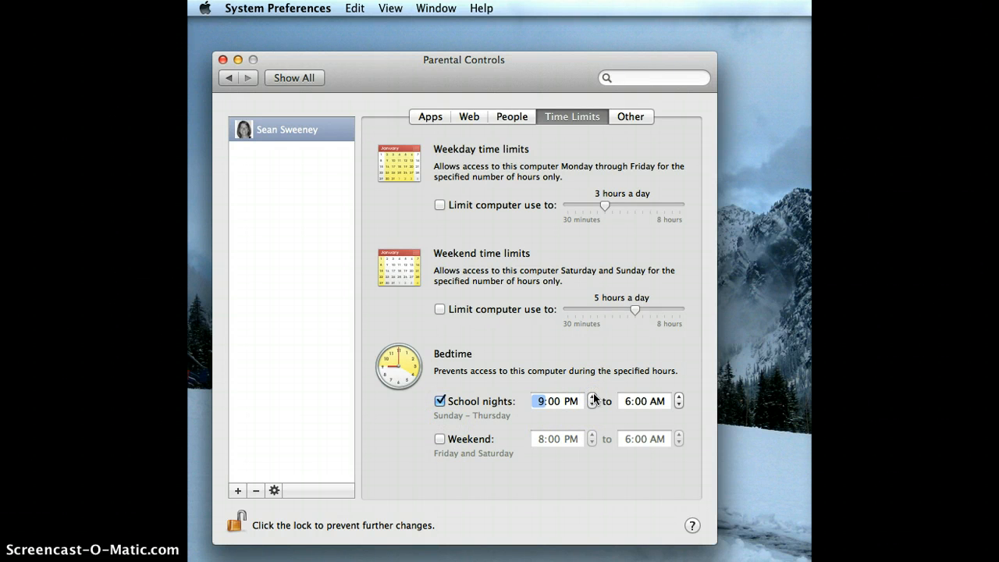
click(592, 396)
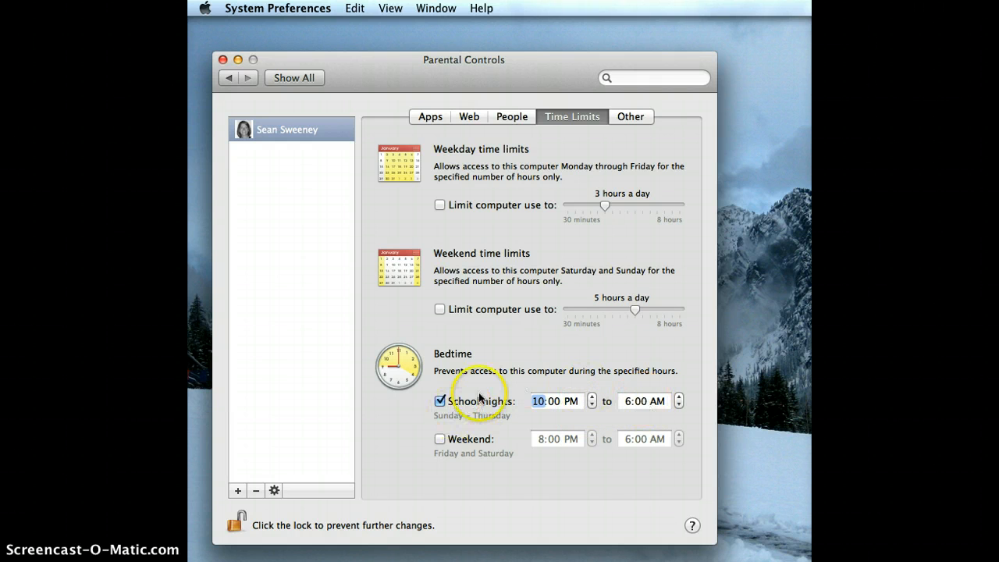
click(568, 402)
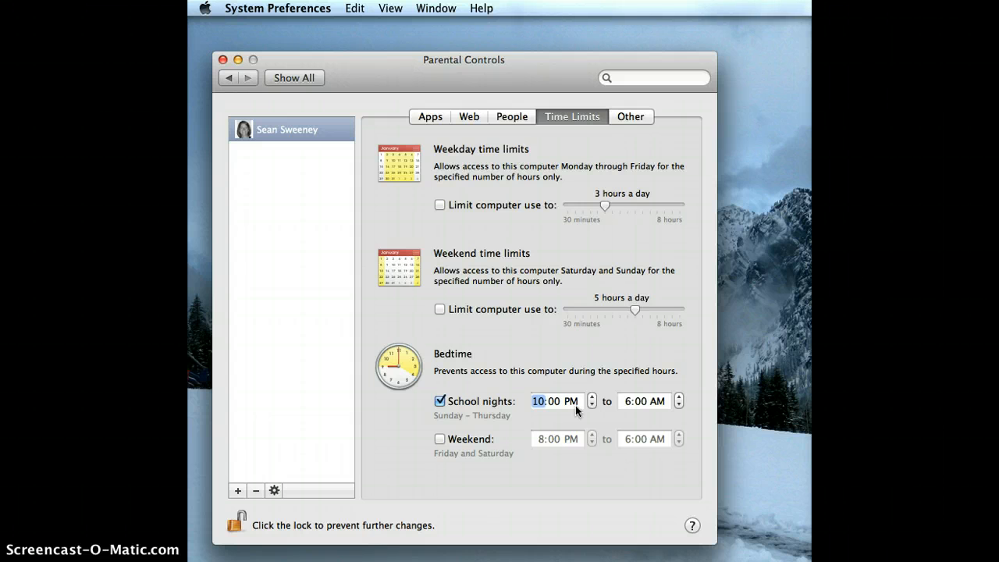
click(638, 118)
Leave printer administration unlimited and disable password changes for the managed account
click(631, 117)
click(440, 221)
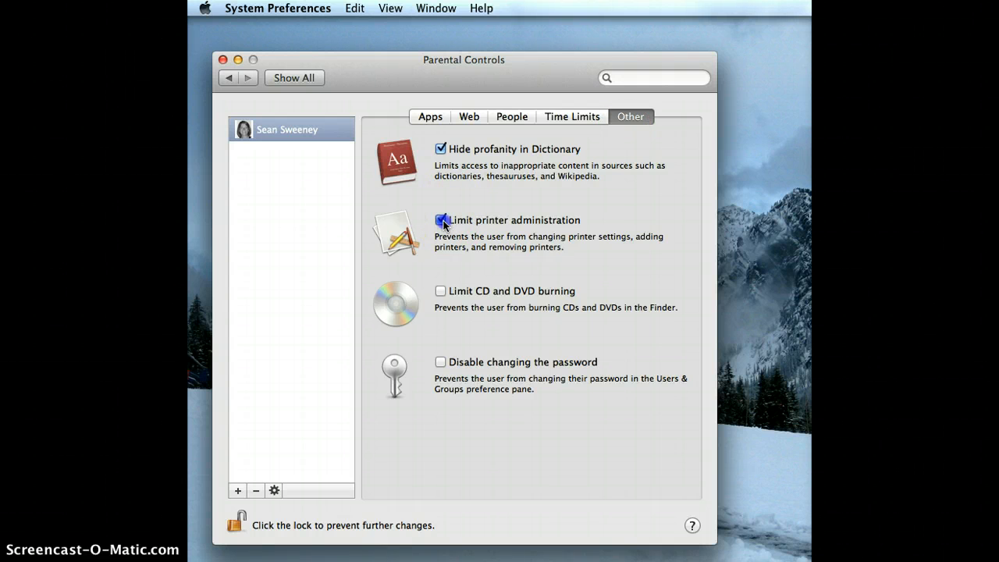
click(440, 362)
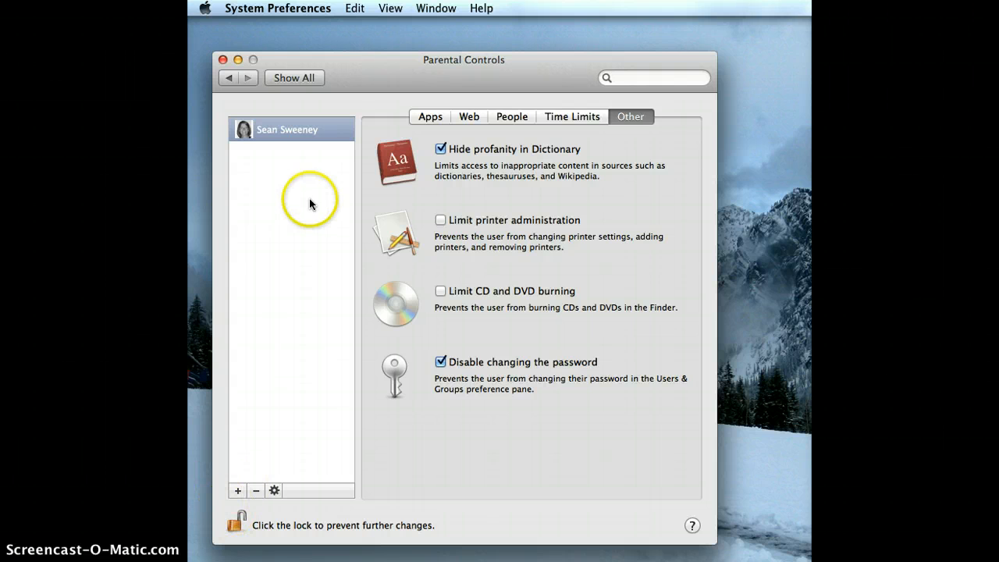
Return to Users & Groups and show the Login Options for all users
click(228, 78)
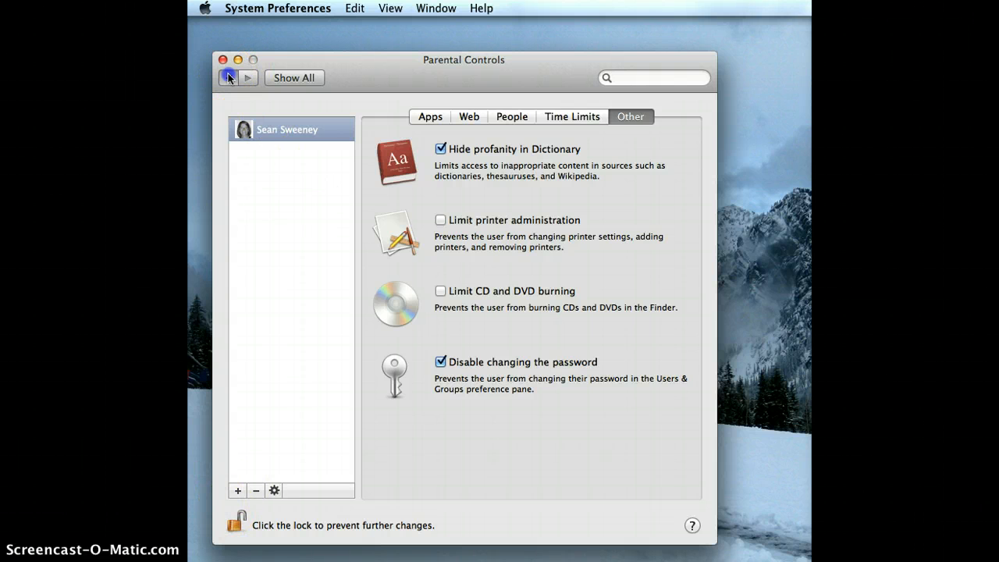
click(228, 78)
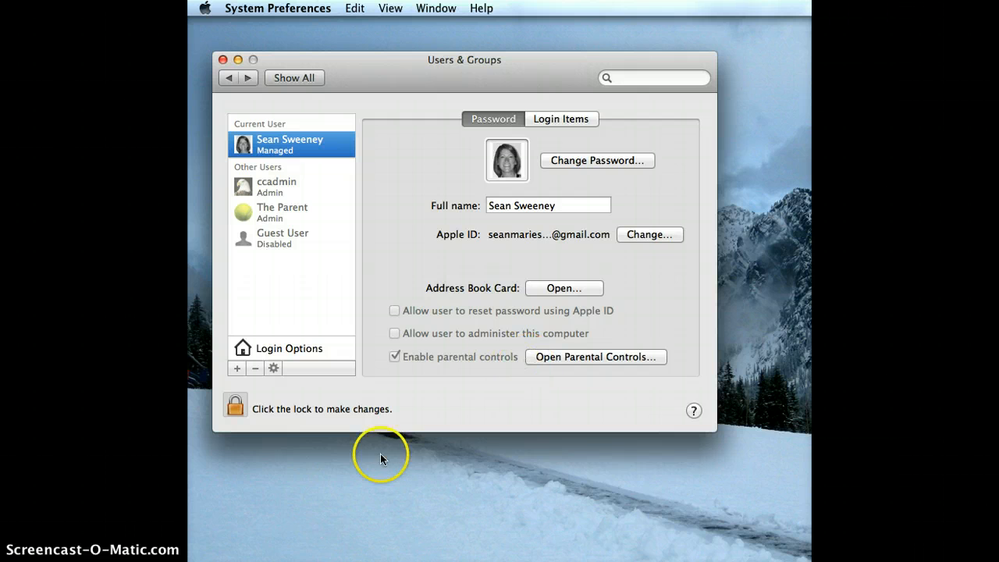
click(225, 549)
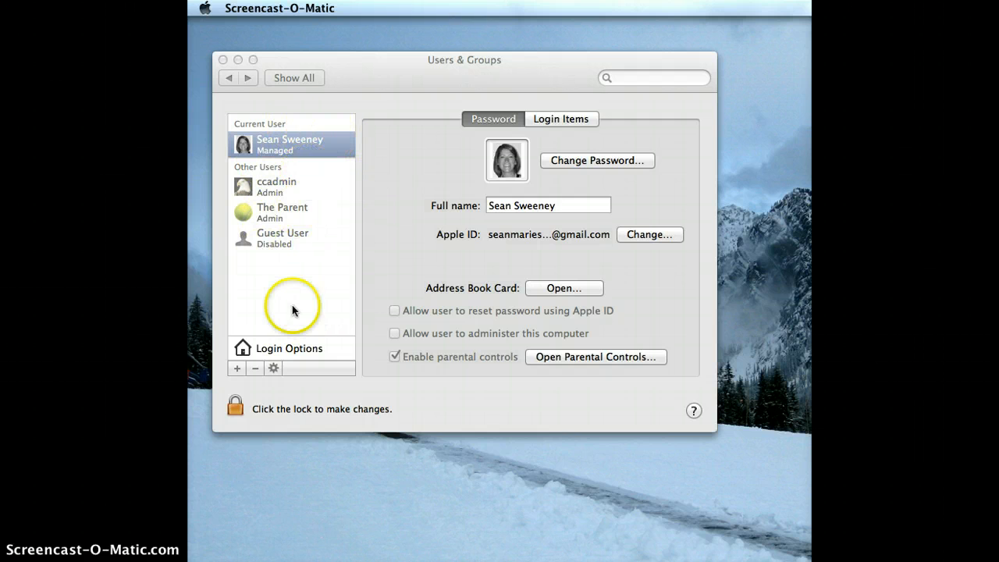
click(288, 349)
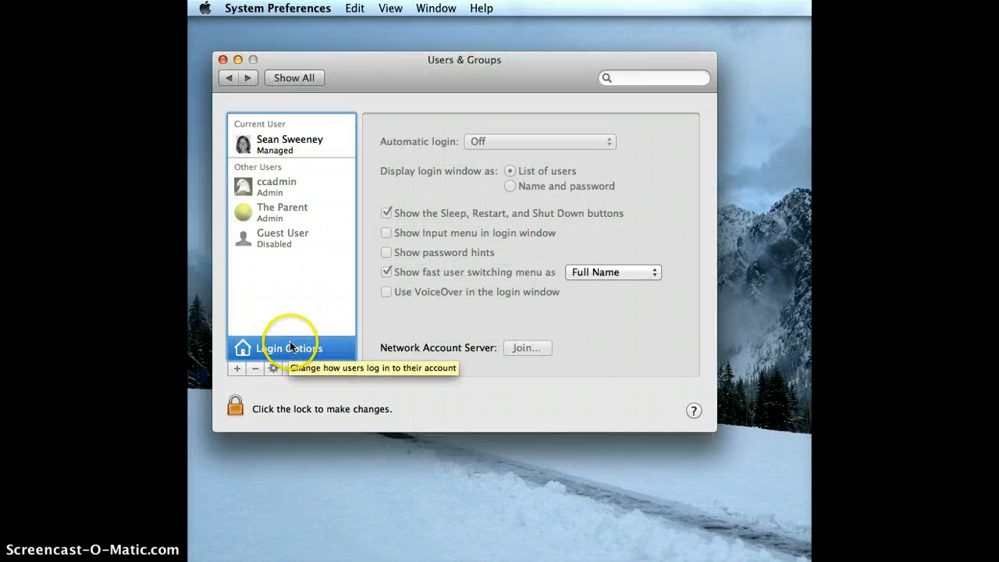
Unlock Login Options with the administrator's name and password, keeping automatic login Off
click(234, 410)
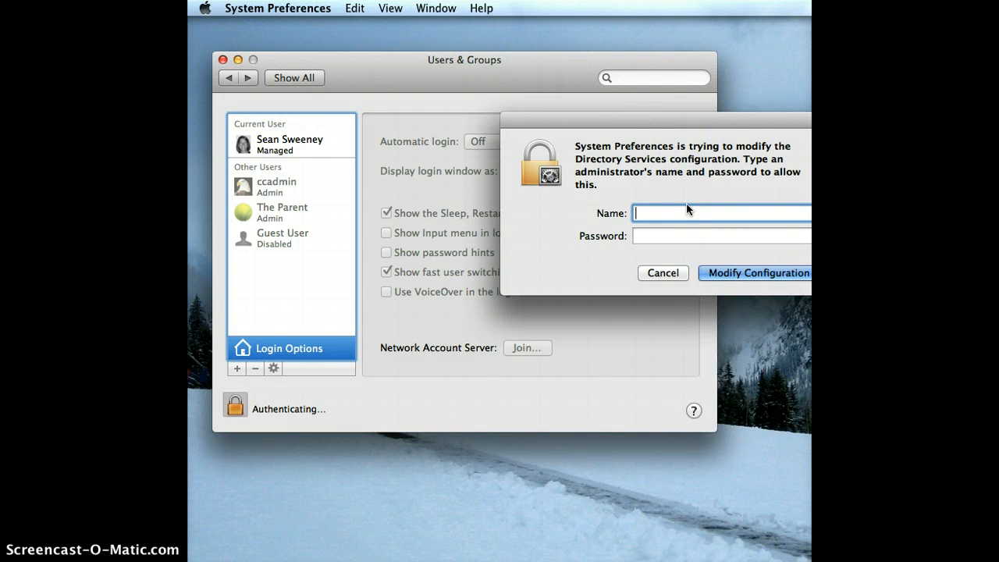
text(The Parent)
key(Tab)
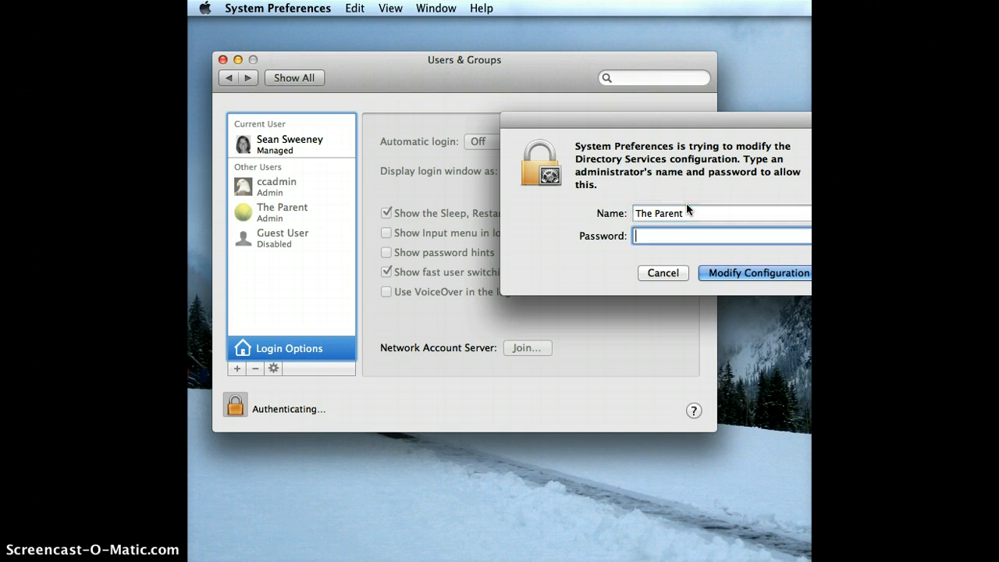
text(••••••••)
key(Return)
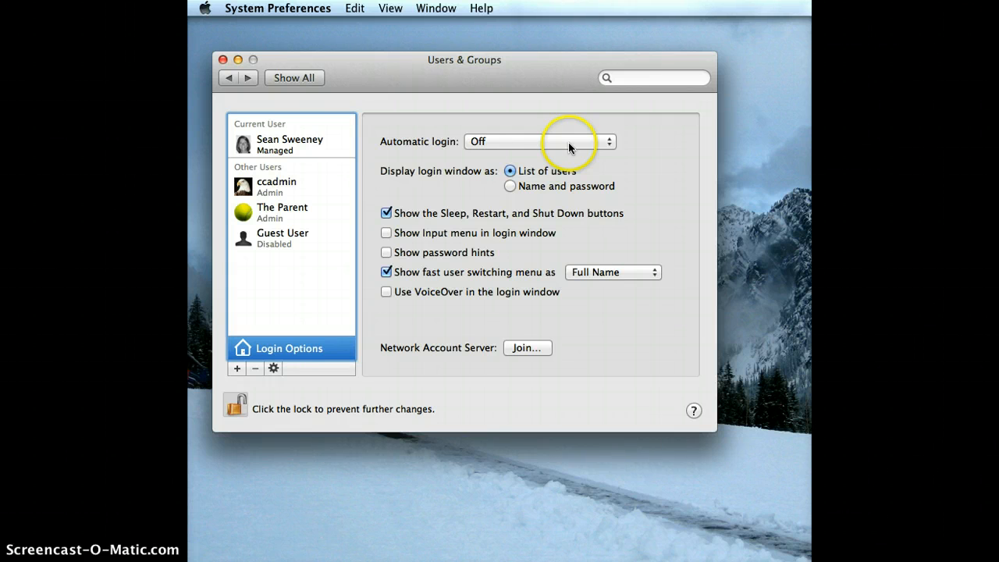
click(499, 144)
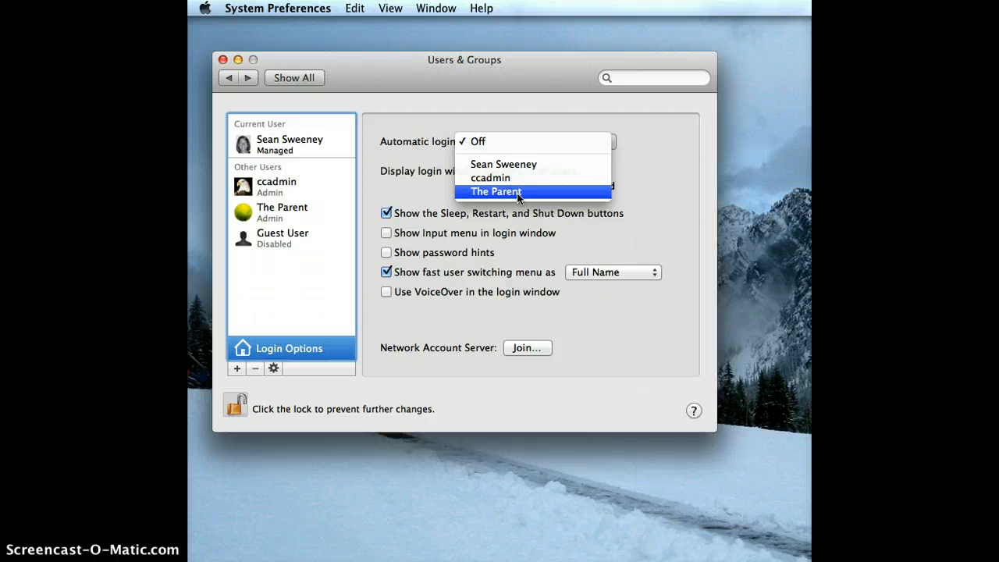
click(501, 141)
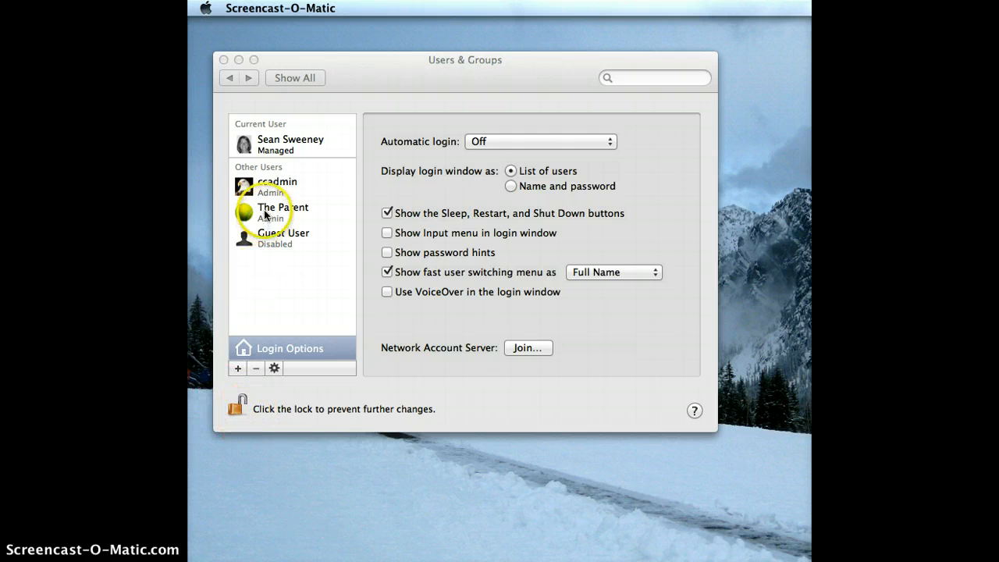
Select the managed user and reopen its Parental Controls
click(272, 147)
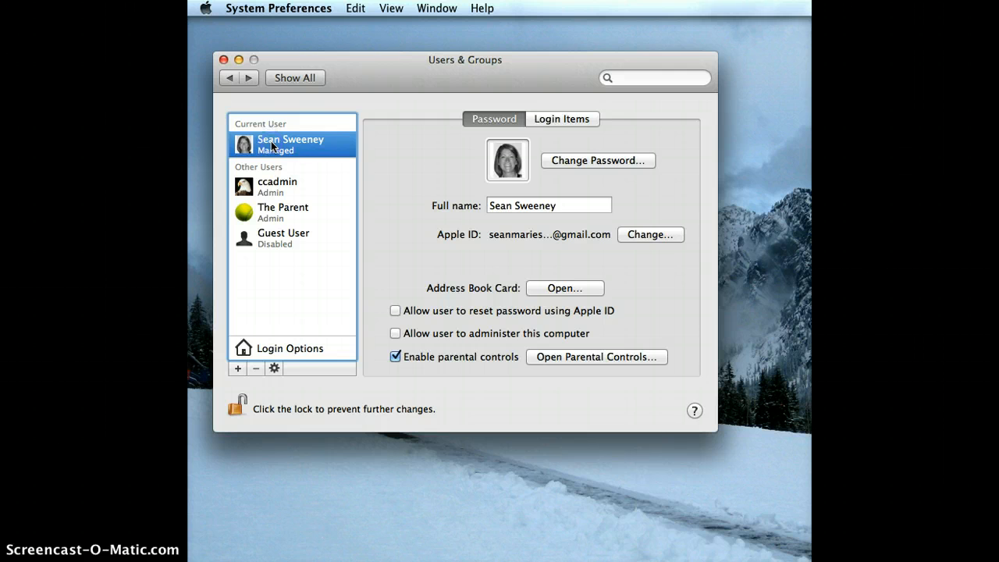
click(567, 357)
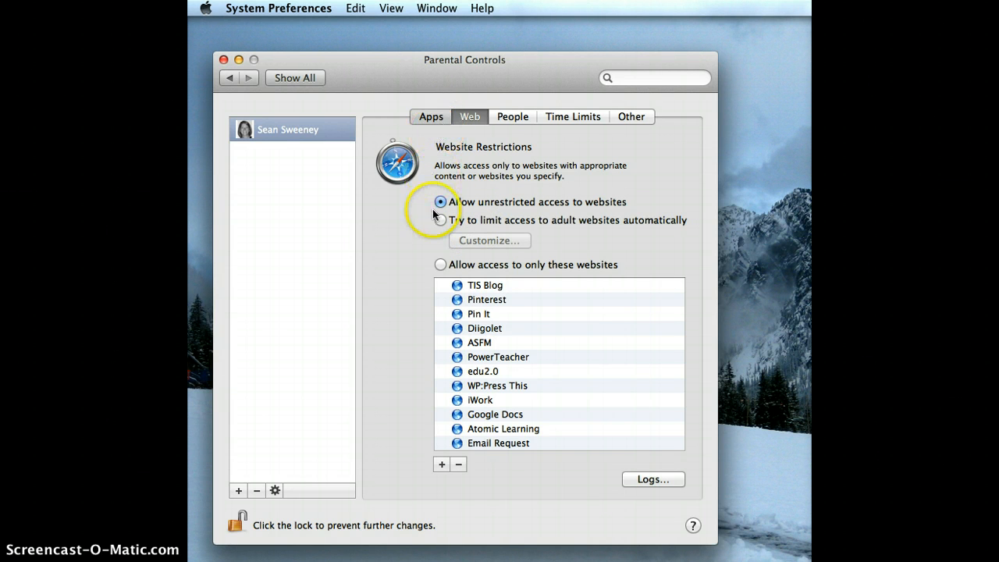
Review the managed account's allowed apps, expanding the App Store and Other Apps lists
click(435, 117)
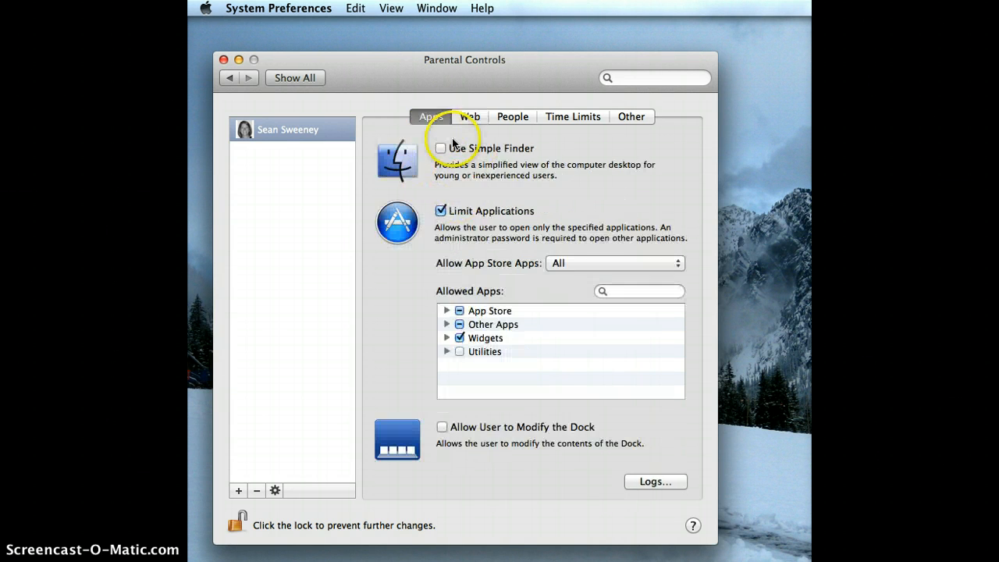
click(447, 310)
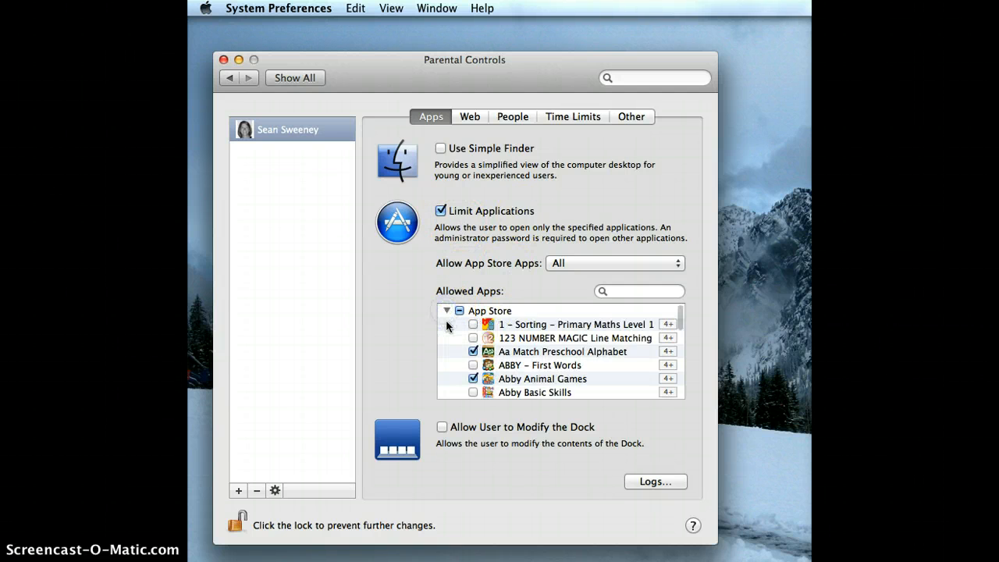
scroll(454, 335, down, 15)
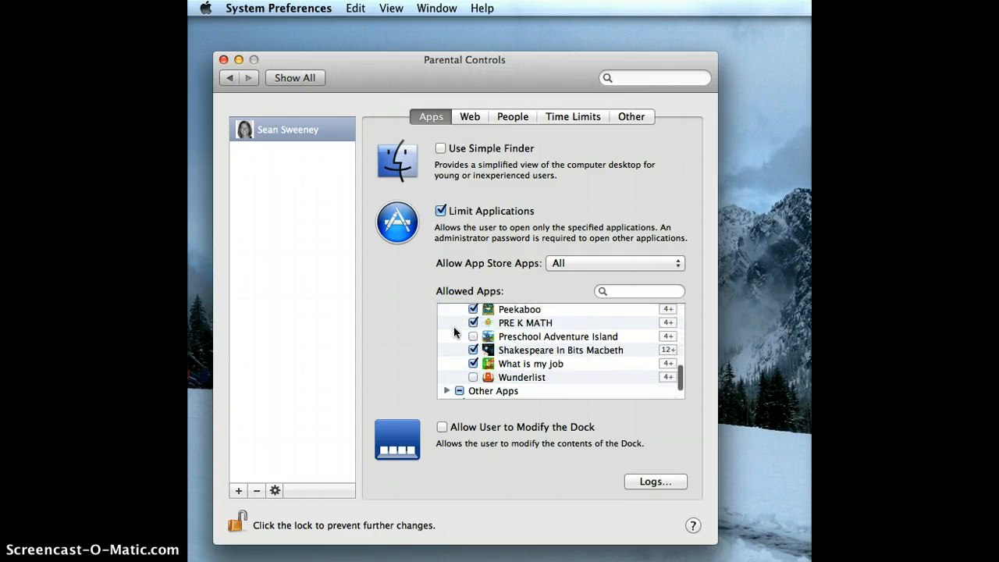
click(446, 364)
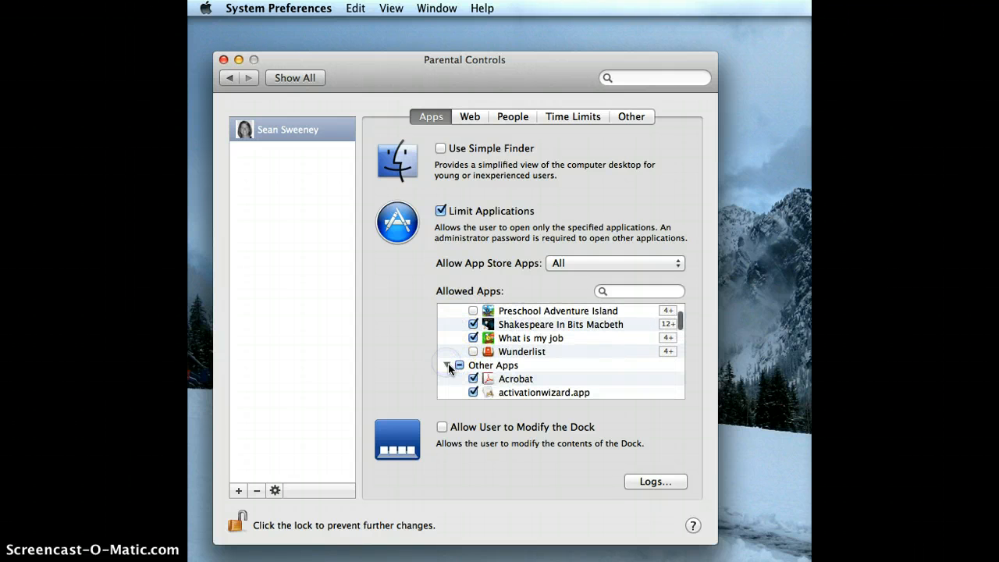
scroll(503, 371, down, 5)
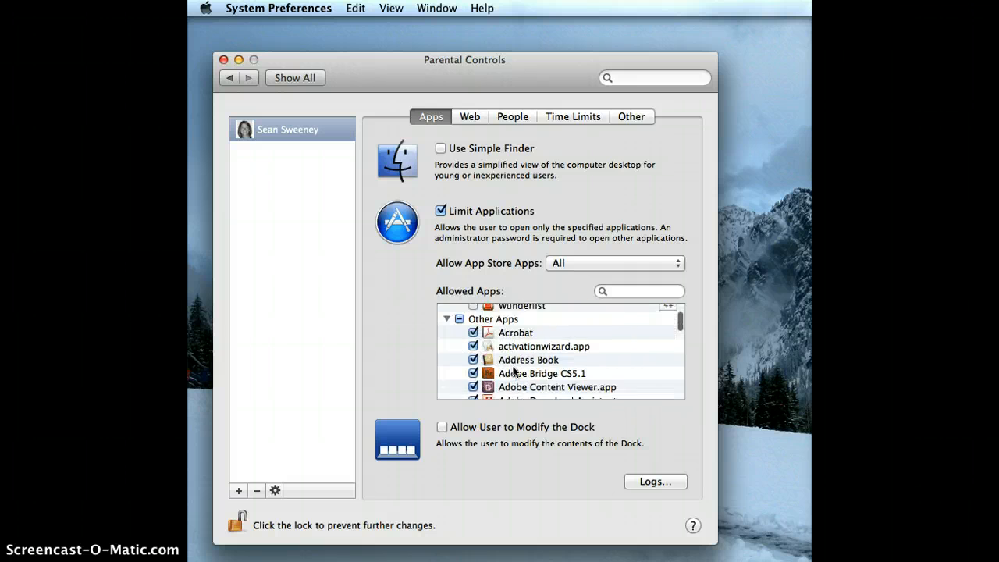
scroll(514, 372, down, 1)
scroll(507, 366, down, 6)
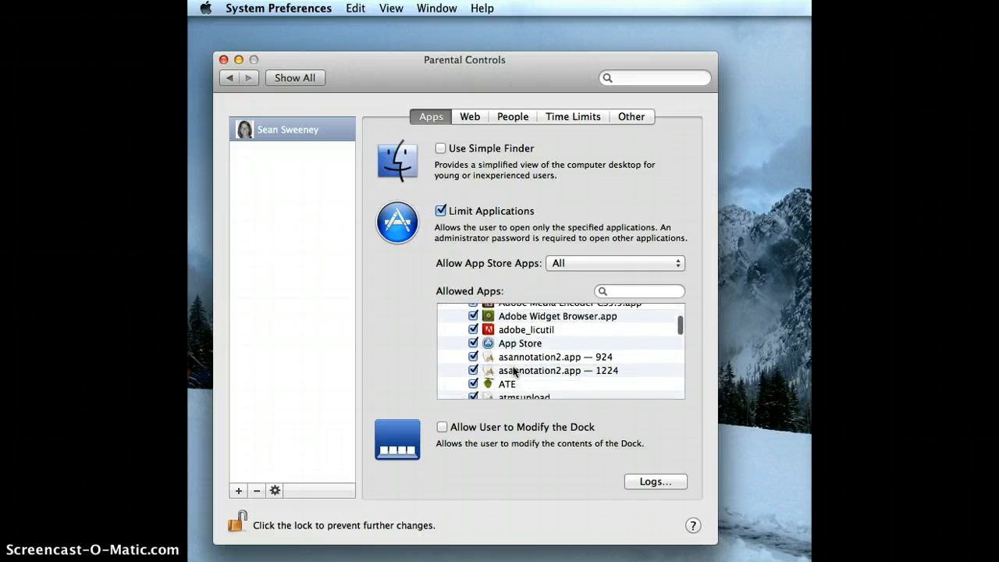
click(493, 343)
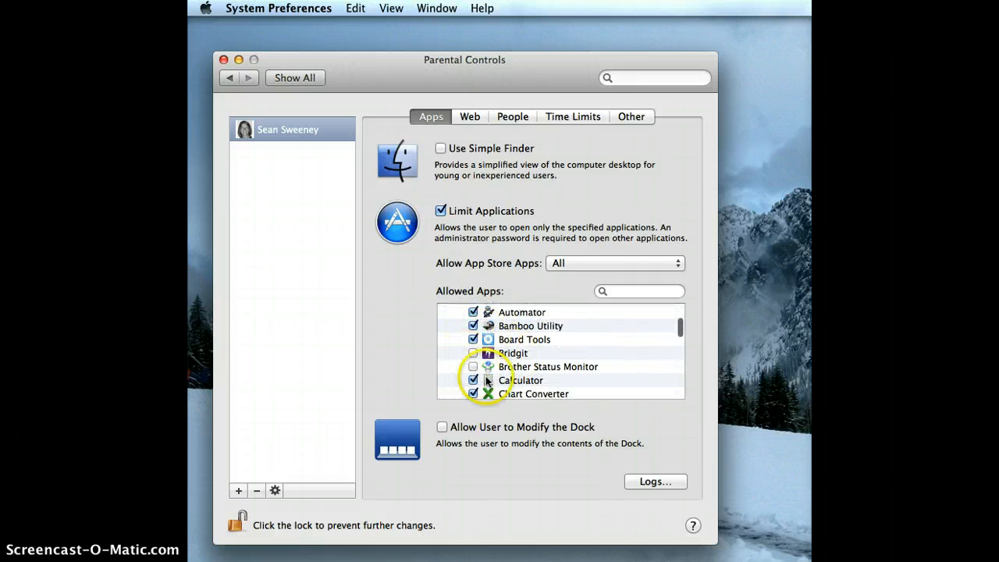
scroll(487, 369, down, 1)
scroll(487, 370, down, 3)
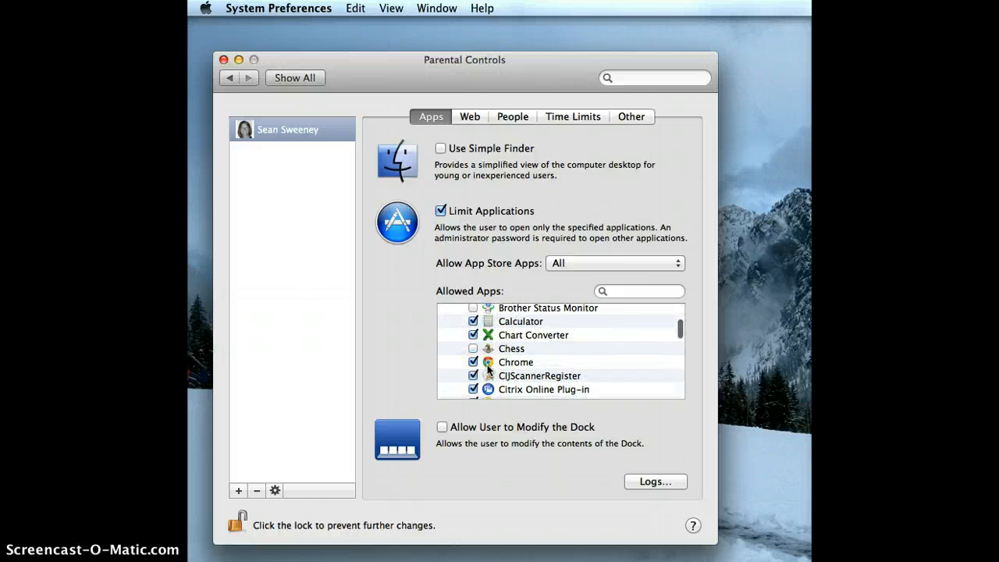
Turn on school-night bedtime starting at 10:00 PM
click(513, 116)
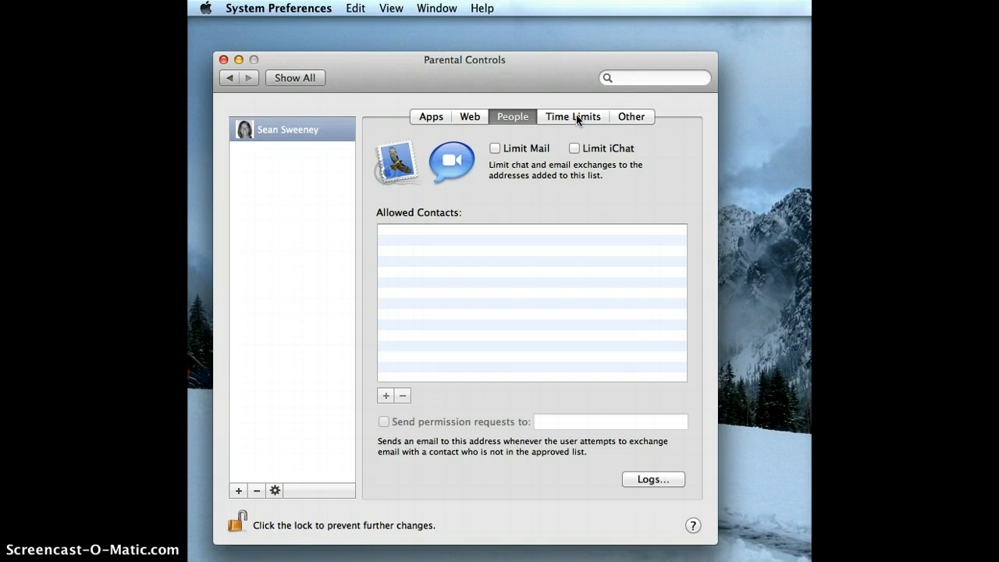
click(576, 119)
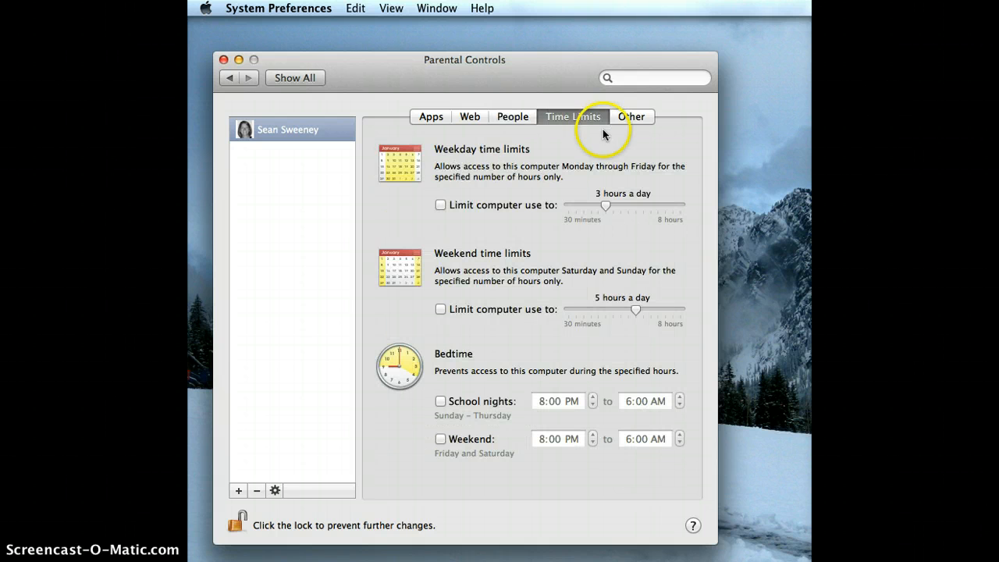
click(440, 402)
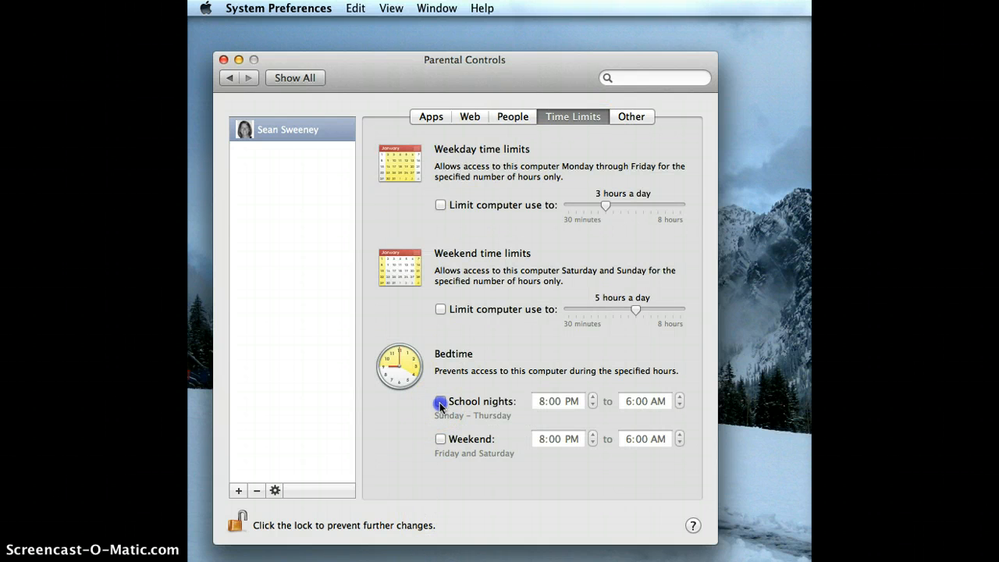
click(593, 397)
click(593, 397)
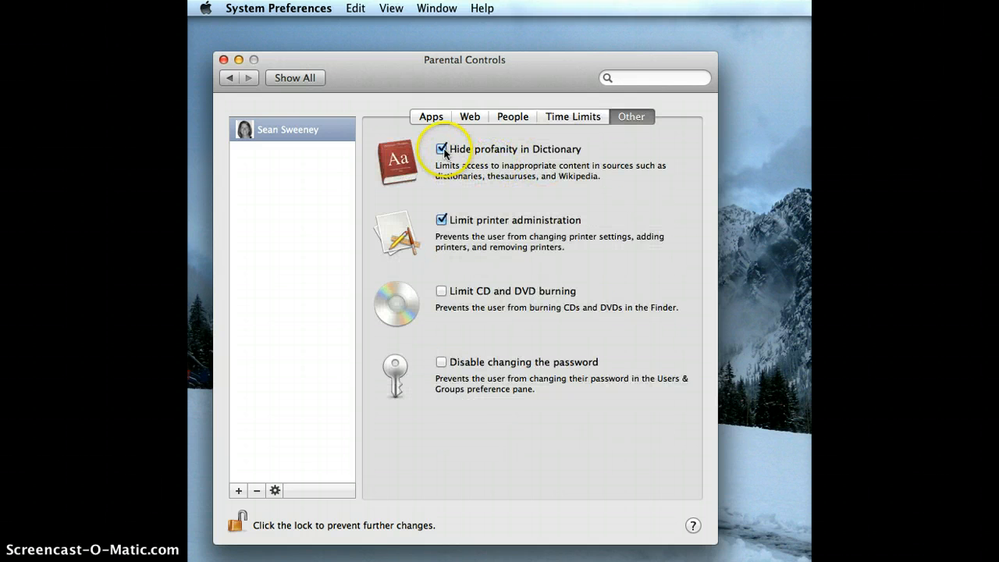
Unlimit printer administration and disable password changes for the managed account
click(440, 220)
click(440, 362)
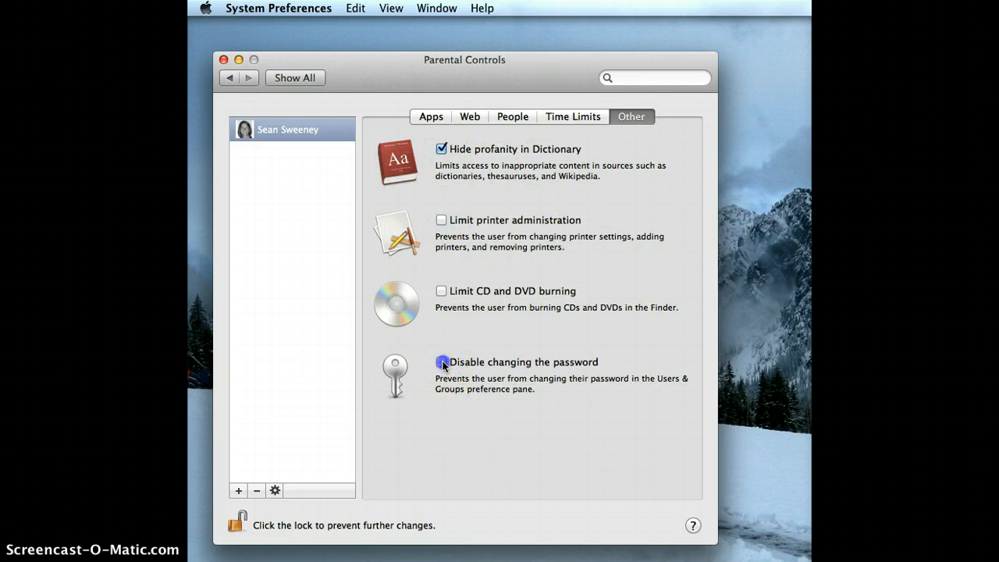
click(233, 519)
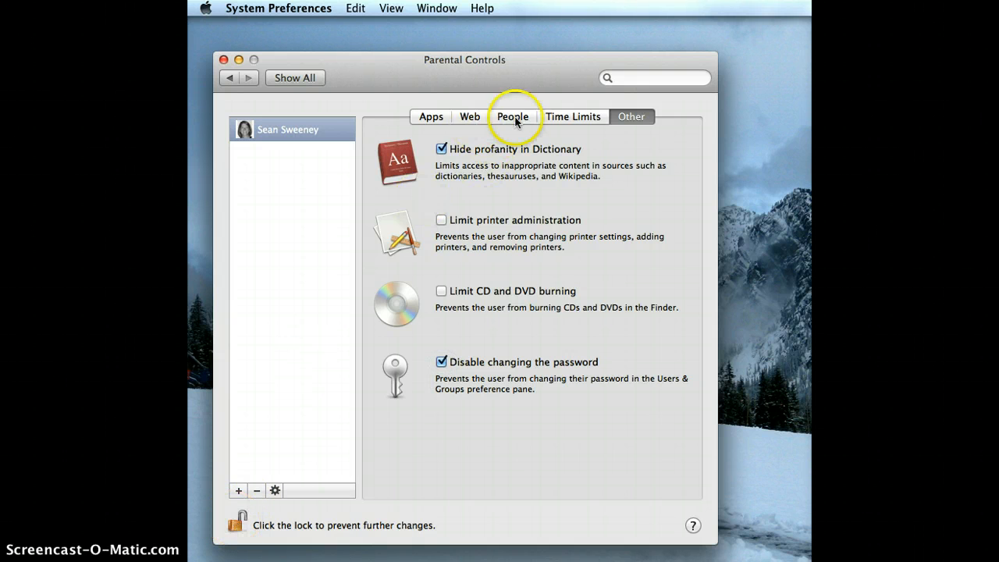
Review the Web restrictions once more, then lock Parental Controls against further changes
click(468, 117)
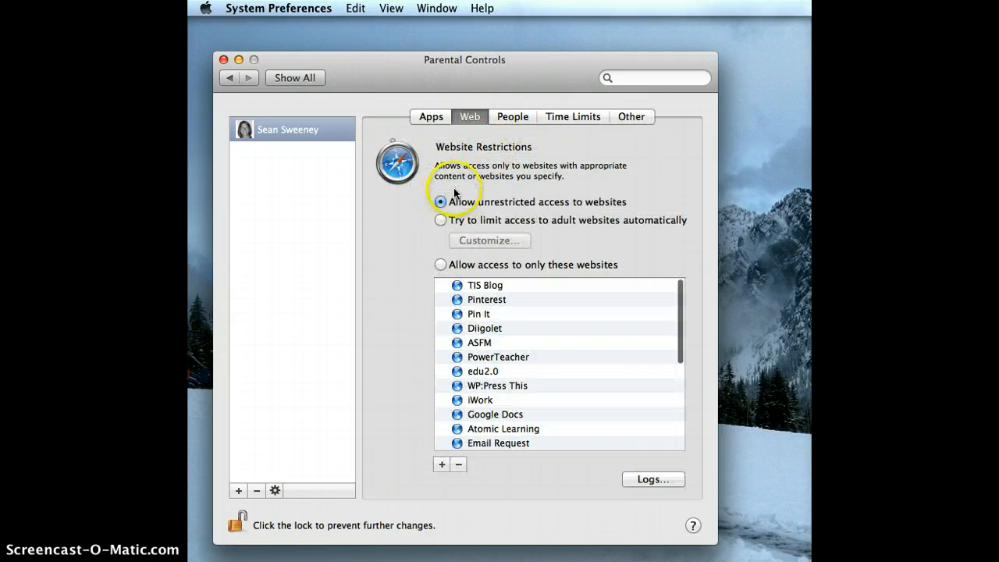
click(234, 522)
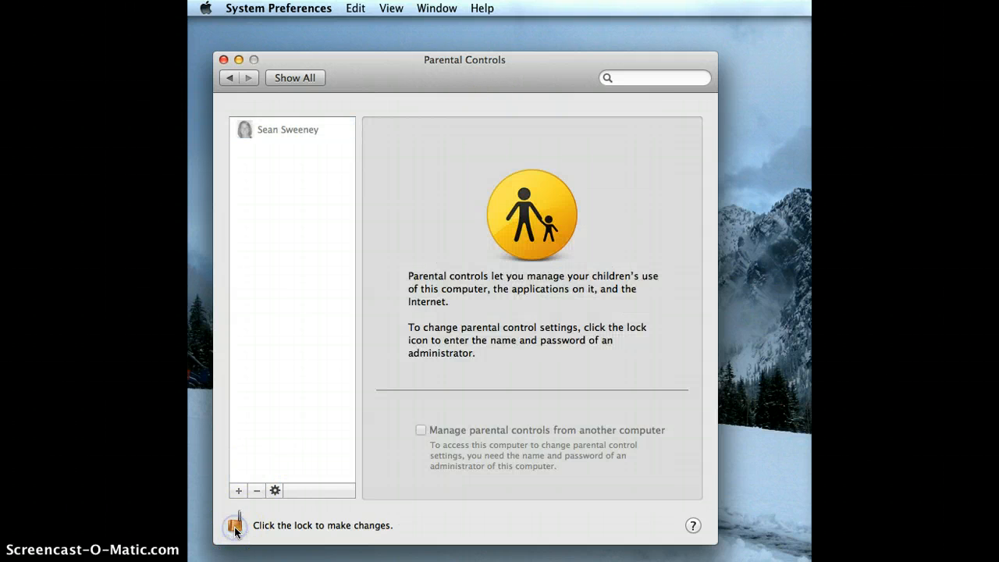
click(280, 134)
Return to Users & Groups showing the Managed account's locked settings
click(229, 78)
click(229, 79)
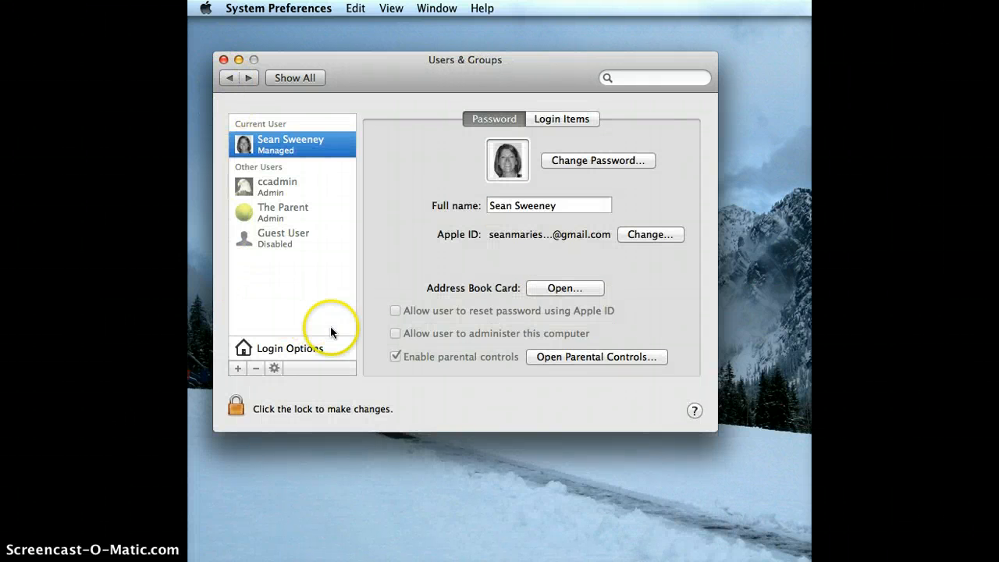
click(235, 405)
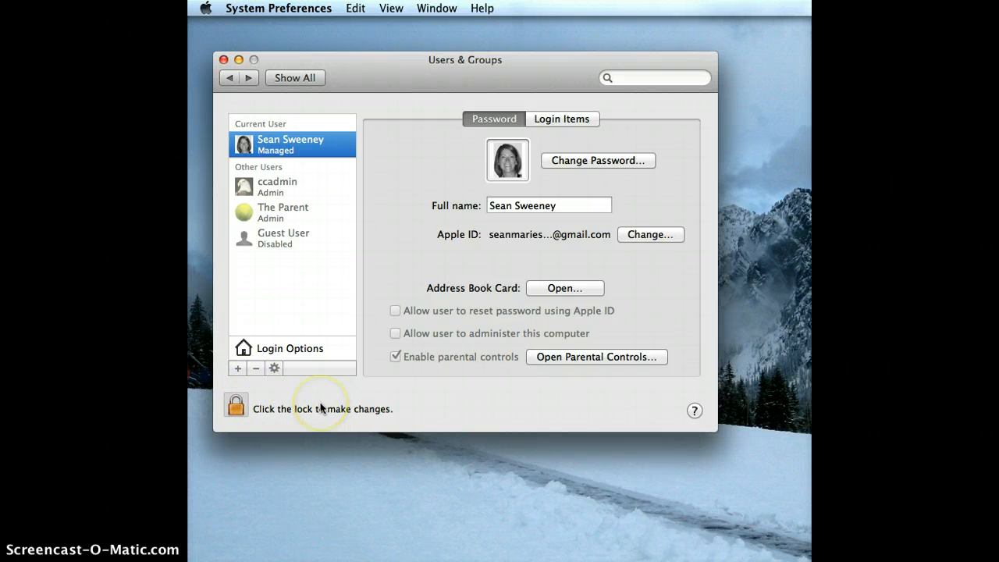
Quit System Preferences and choose Restart… from the Apple menu
click(224, 60)
click(206, 7)
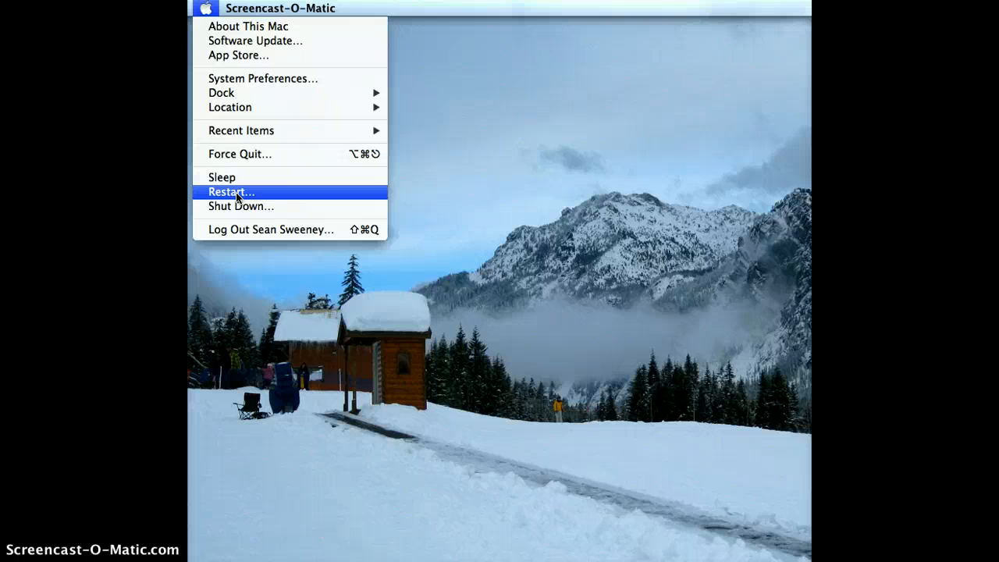
click(236, 192)
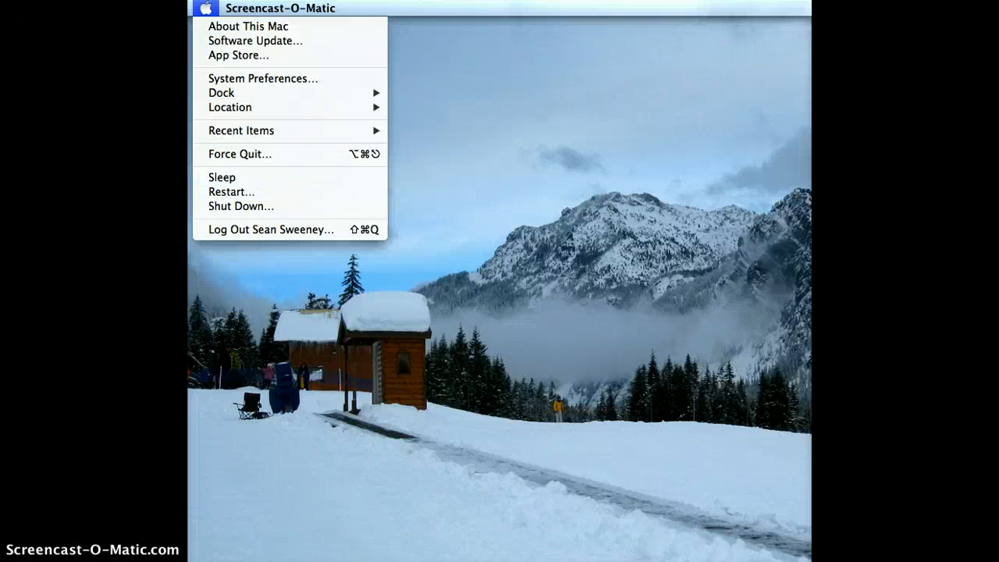